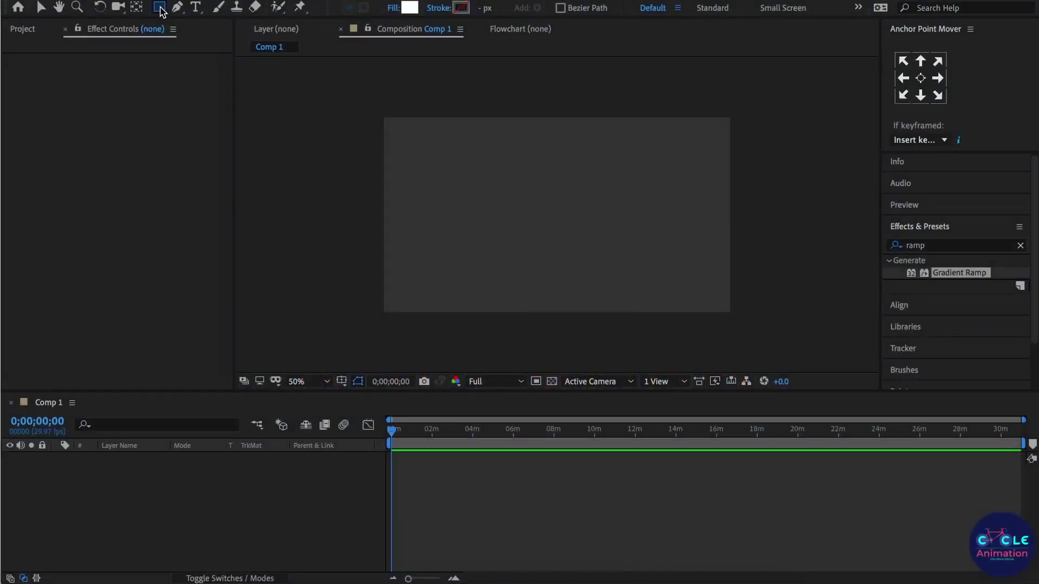
Create a white full-frame rectangle, drag it downward, and turn on the Title/Action Safe guides.
double_click(160, 9)
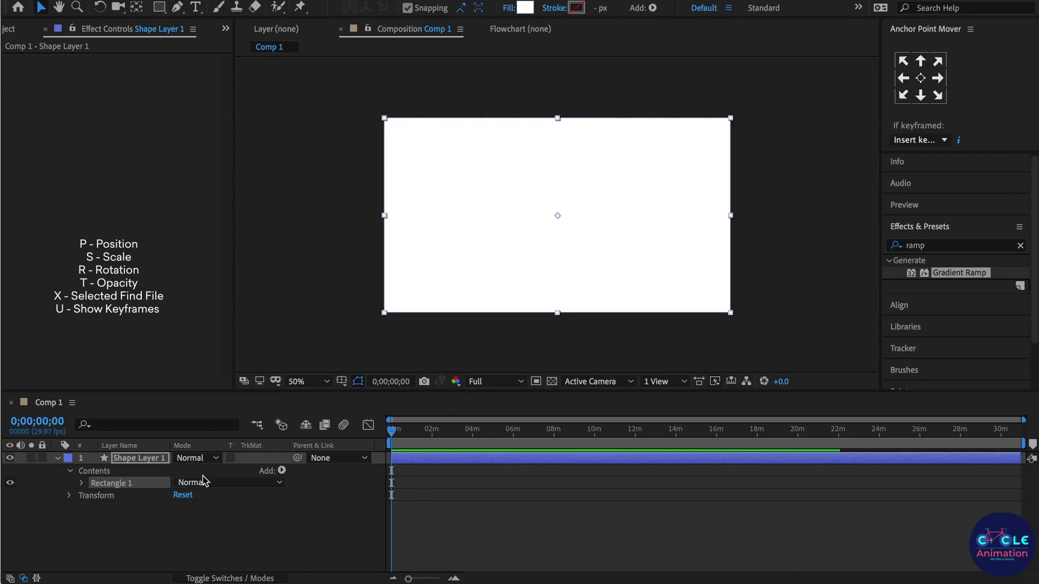
key(p)
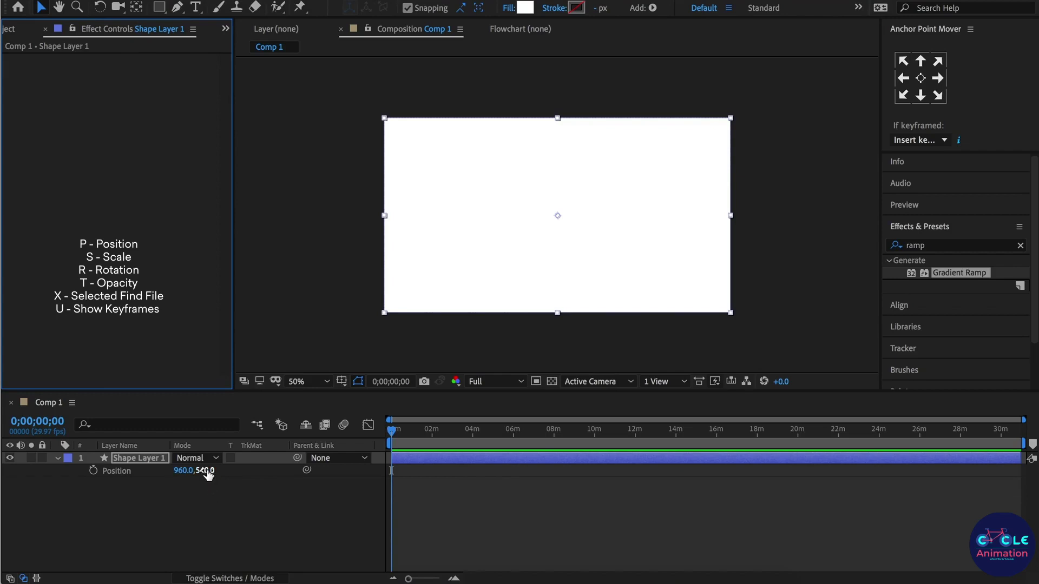
drag(208, 474, 447, 452)
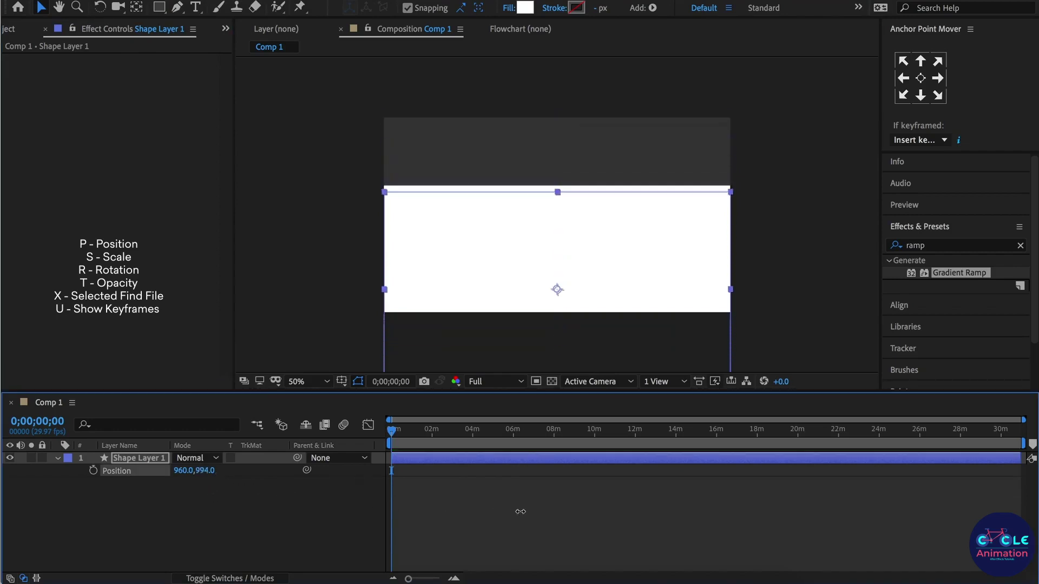
click(327, 382)
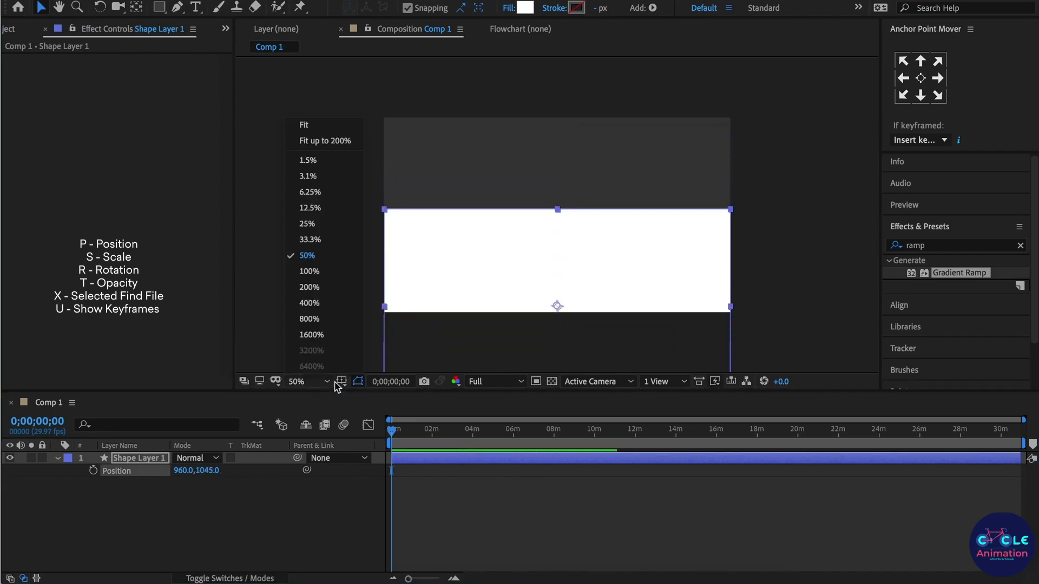
click(342, 382)
click(373, 394)
Set the rectangle's position to 960,1080 and duplicate the layer.
click(208, 471)
text(10)
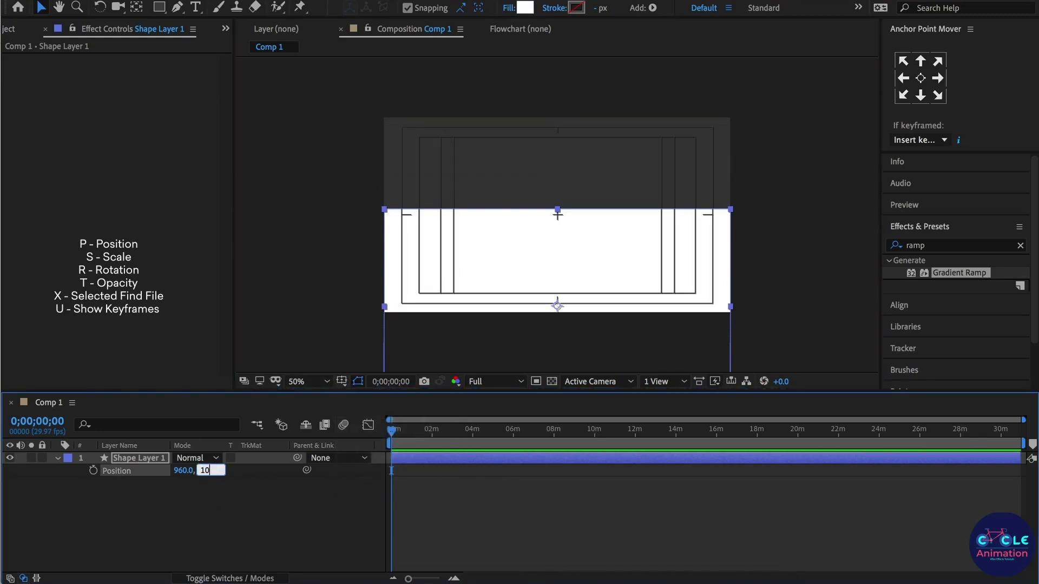
key(Return)
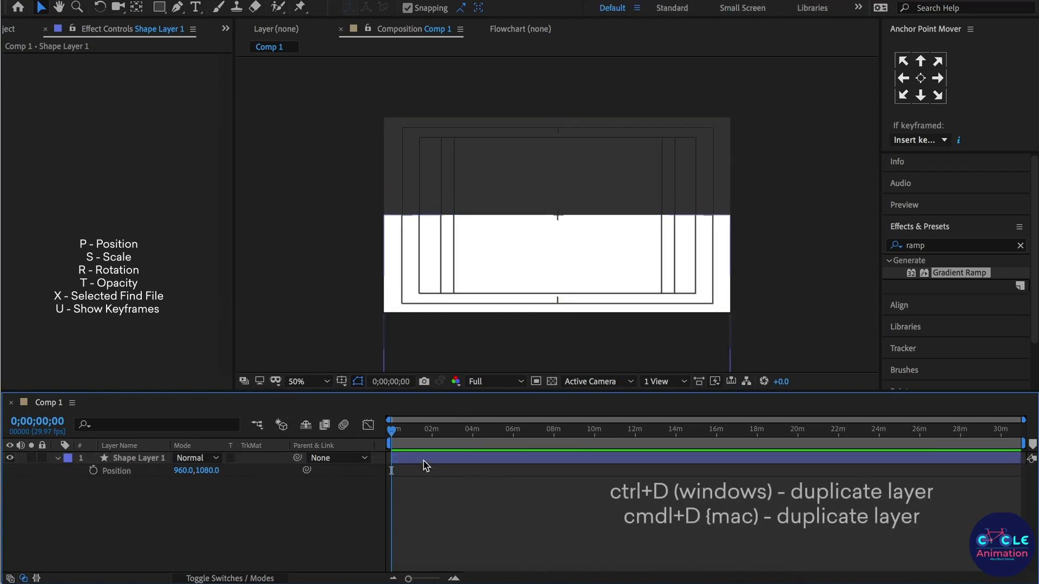
key(ctrl+d)
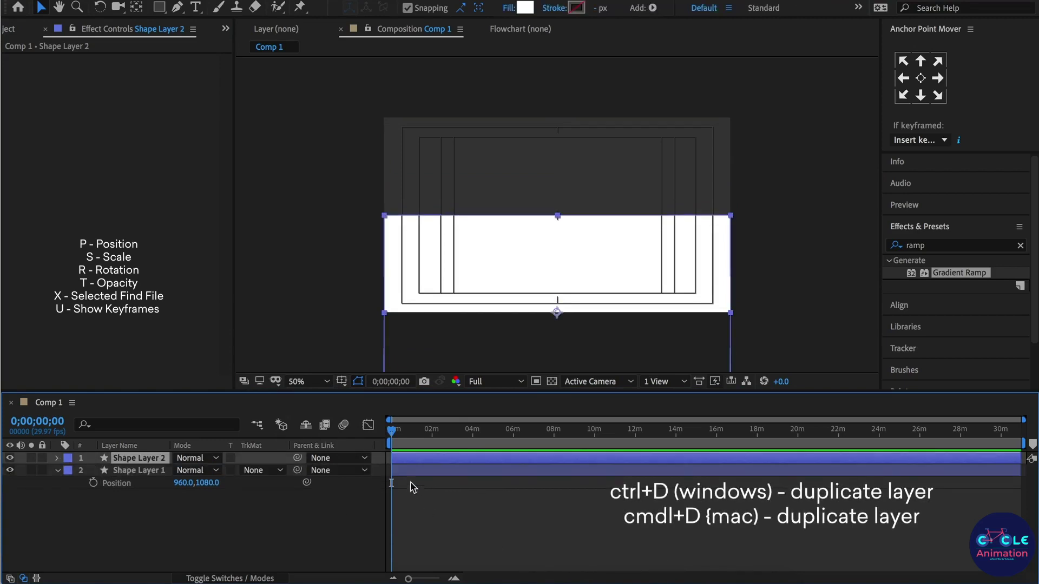
Make Shape Layer 2 black and move it to position 960,0 over the top half.
click(523, 7)
click(195, 503)
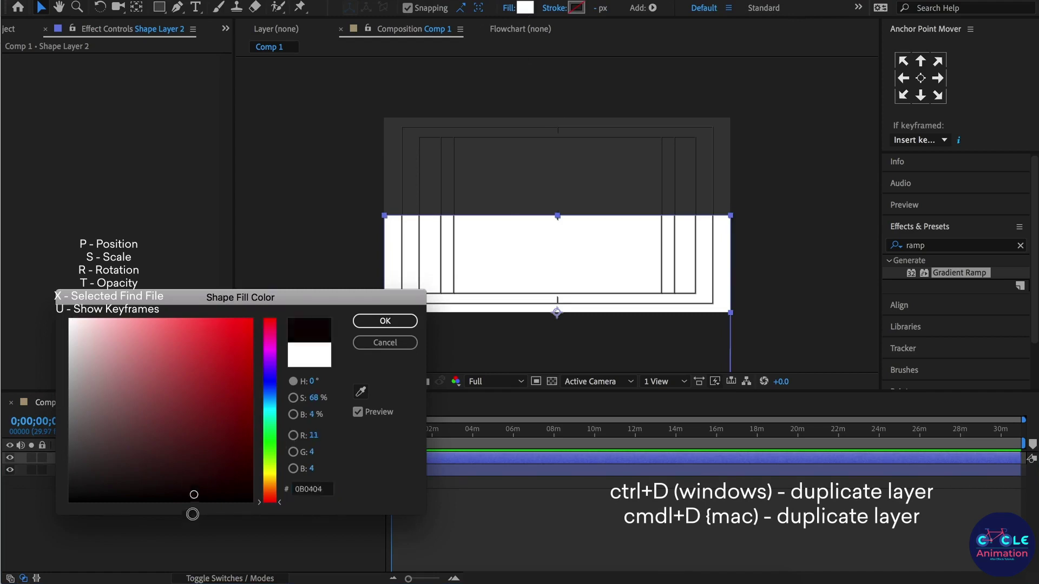
click(371, 323)
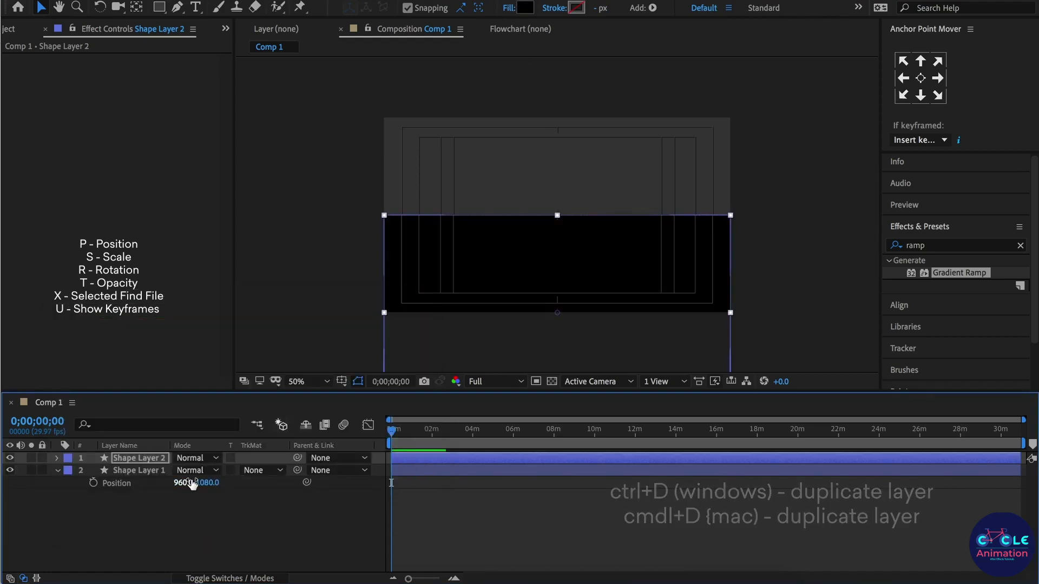
key(p)
click(209, 472)
text(0)
key(Return)
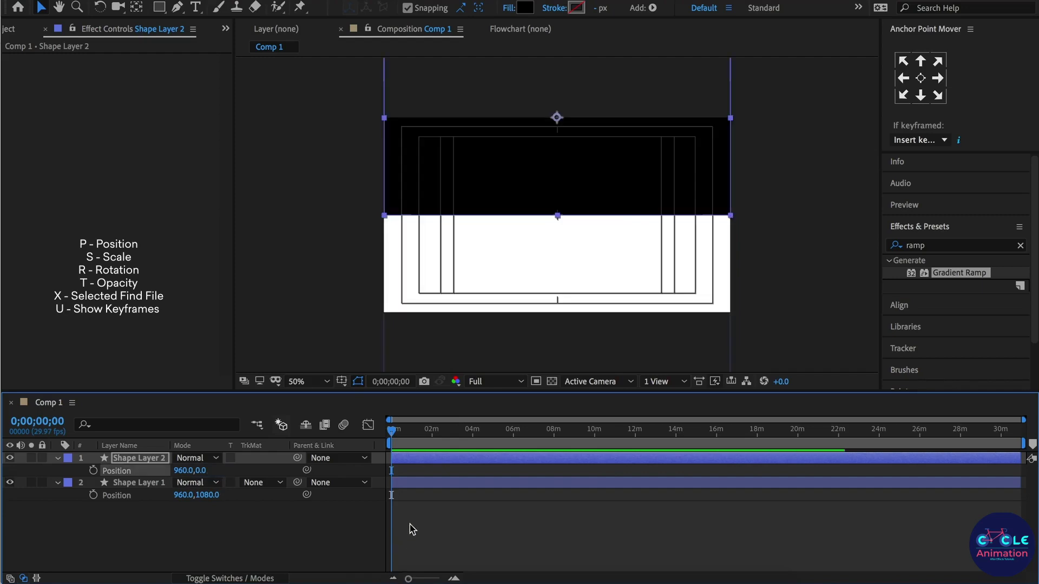
Collapse both half-rectangle layers and switch off their visibility.
click(58, 458)
click(57, 470)
click(56, 546)
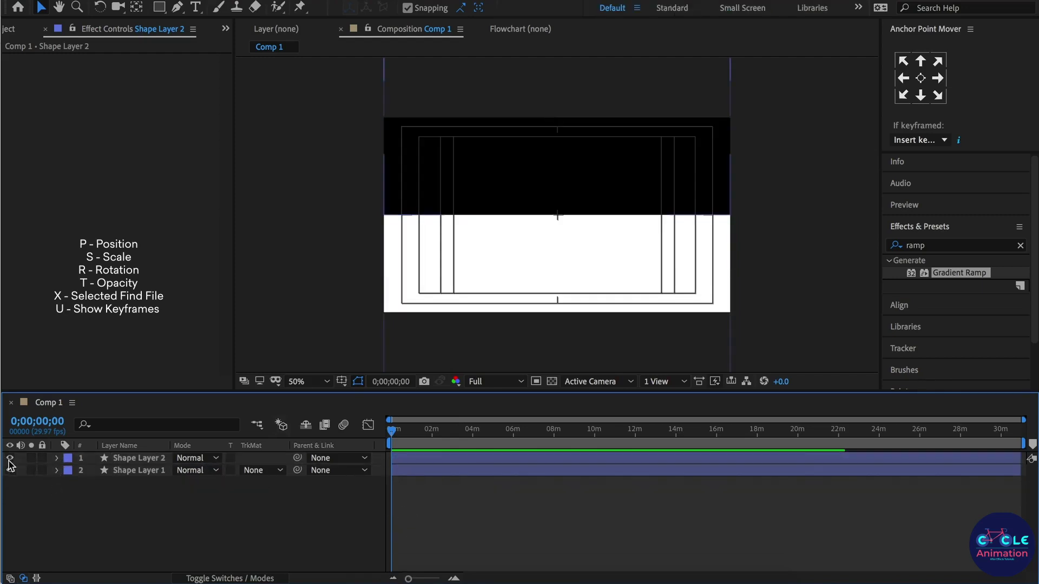
drag(10, 458, 9, 471)
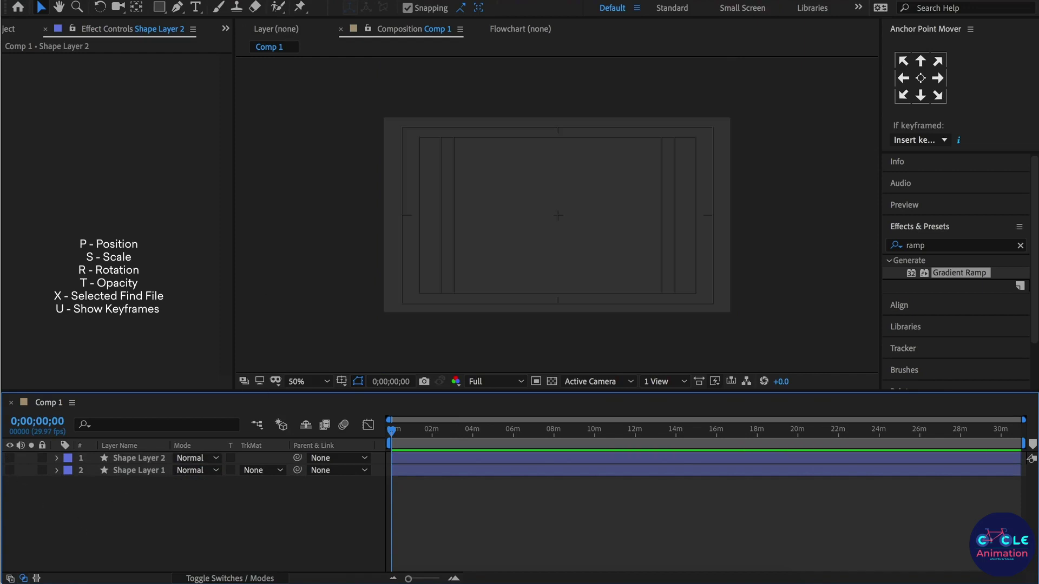
Create a new shape layer with an ellipse path in it.
click(270, 0)
mouse_move(287, 1)
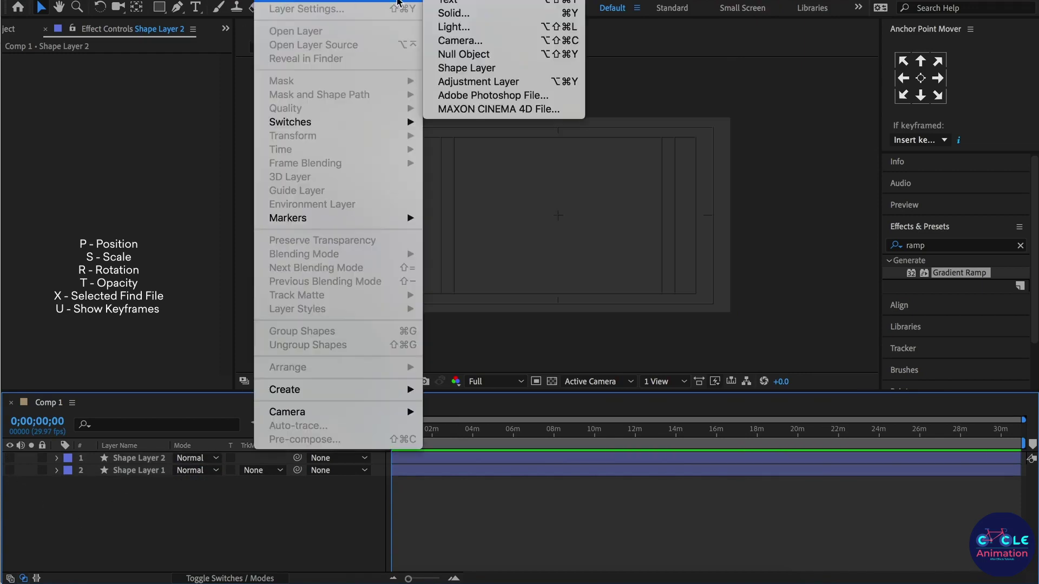
click(509, 67)
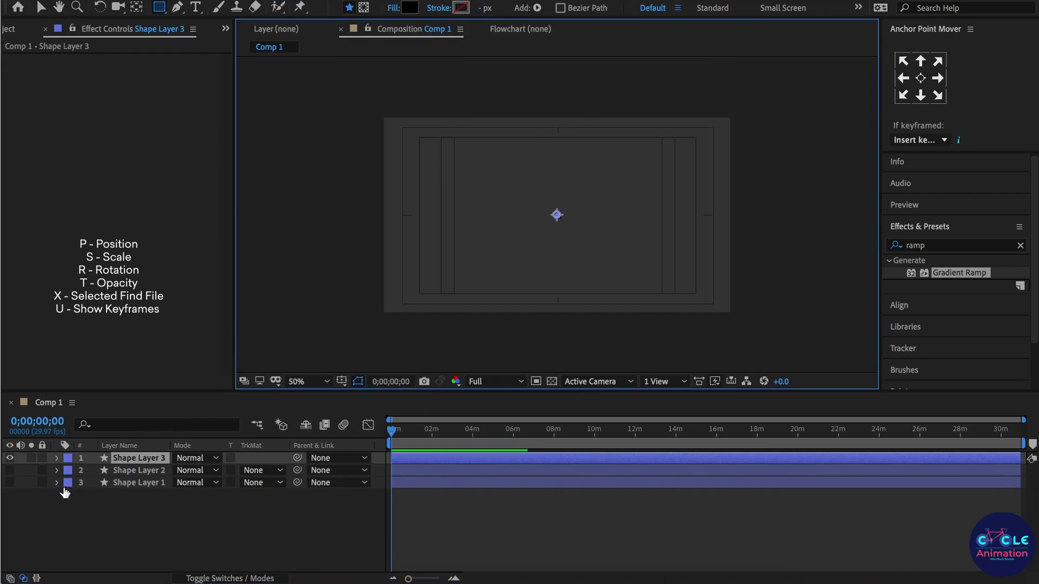
click(58, 458)
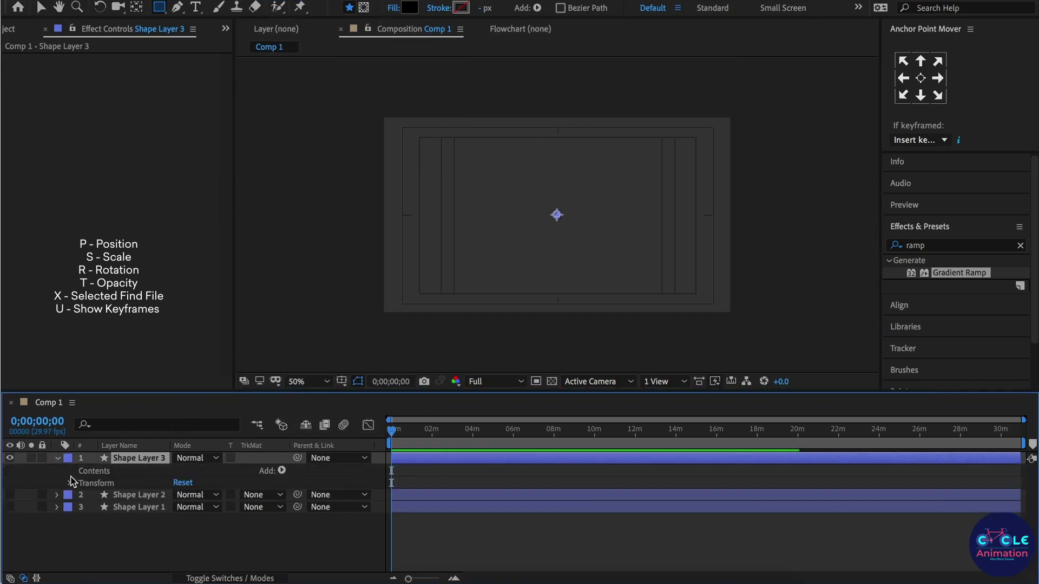
click(281, 471)
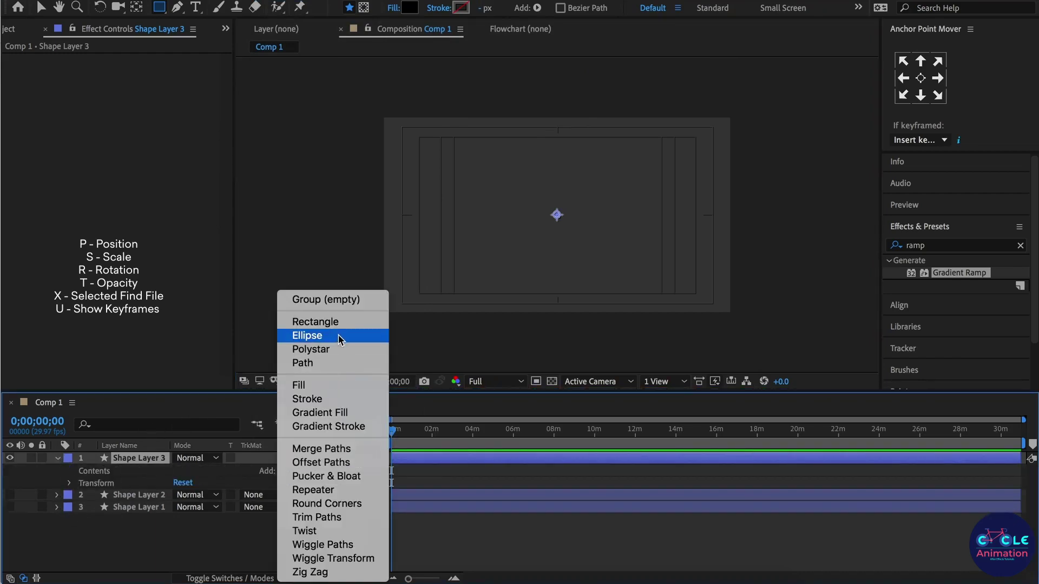
click(340, 337)
Set the ellipse path size to 600 by 600.
click(81, 482)
click(195, 494)
text(301)
key(Return)
drag(413, 505, 457, 508)
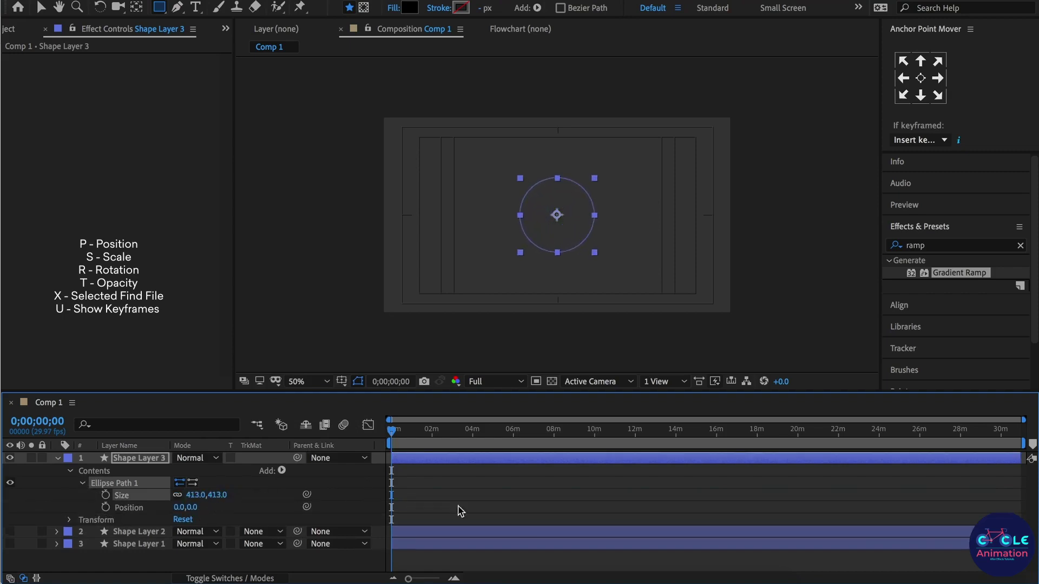
click(219, 494)
text(600)
key(Return)
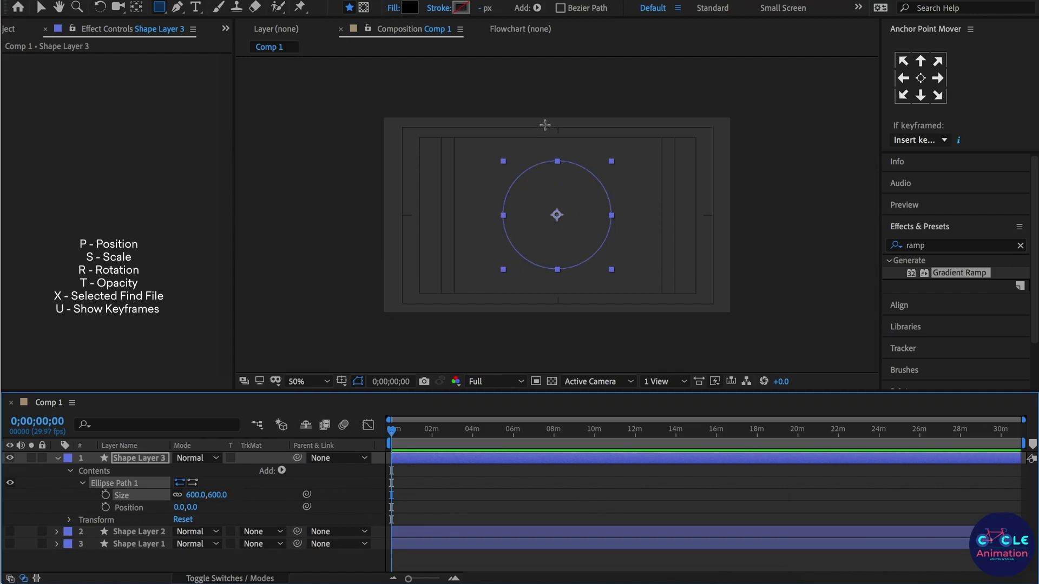
scroll(556, 215, up, 2)
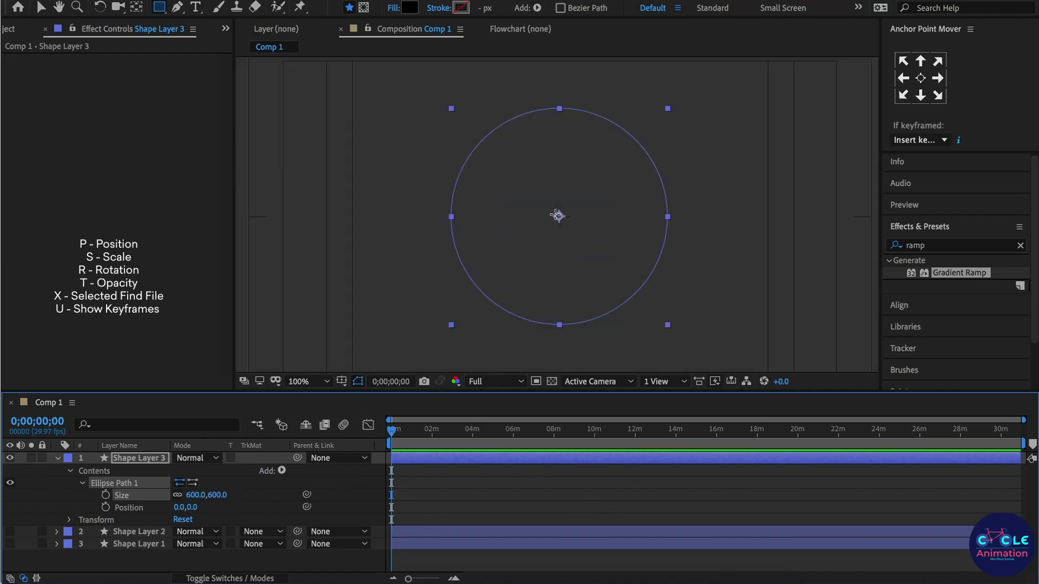
Add a red fill to the circle on Shape Layer 3.
click(281, 470)
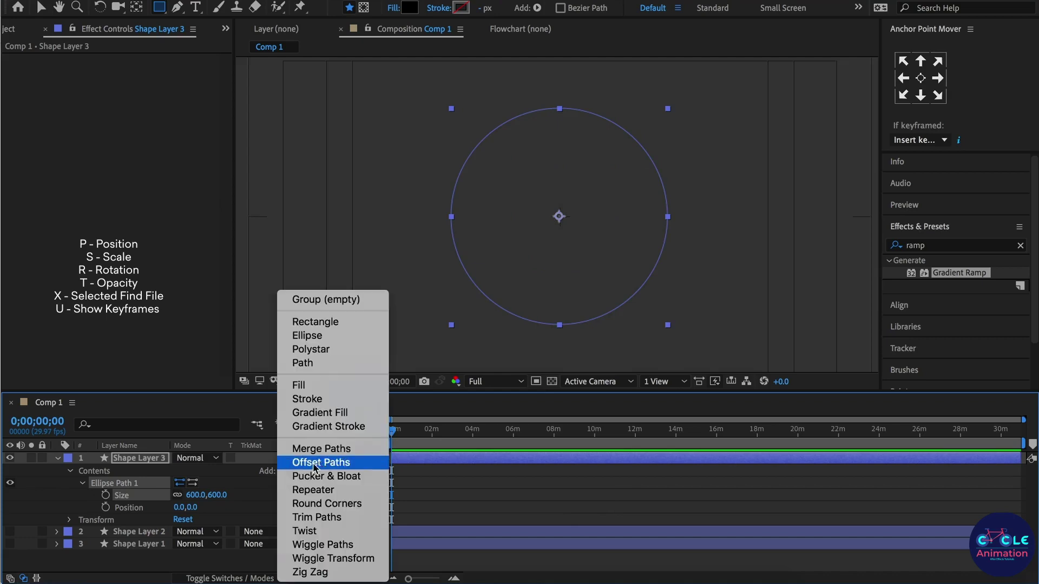
click(332, 383)
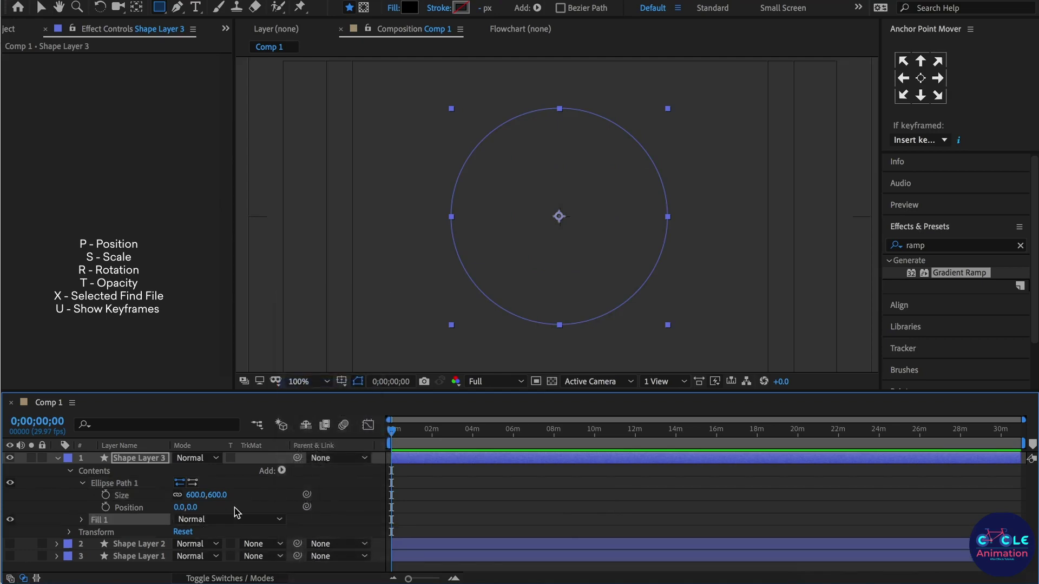
click(83, 483)
click(304, 485)
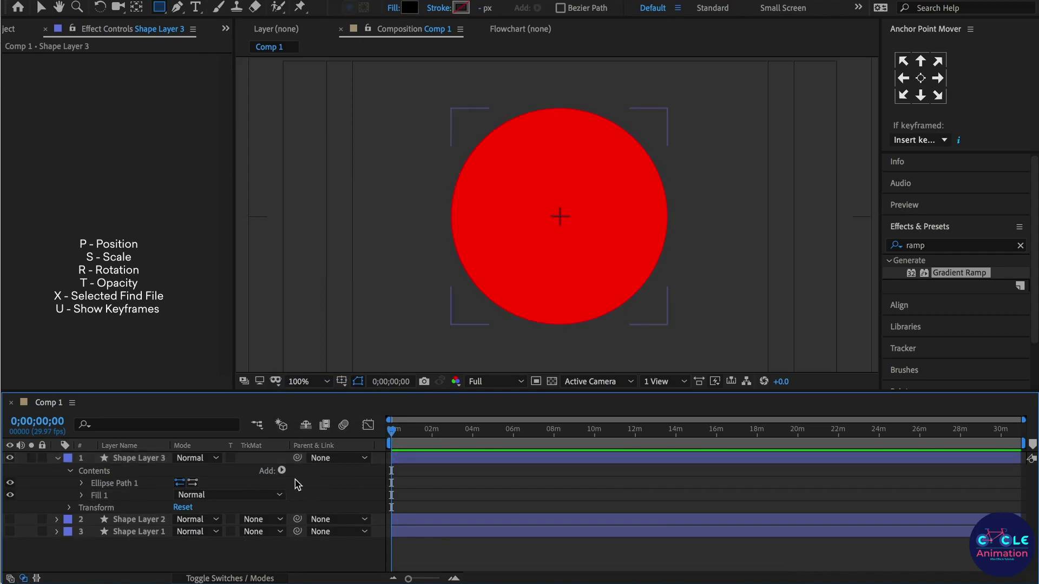
Add an empty Group 1, move Ellipse Path 1 and Fill 1 into it, and duplicate it.
click(282, 470)
click(328, 301)
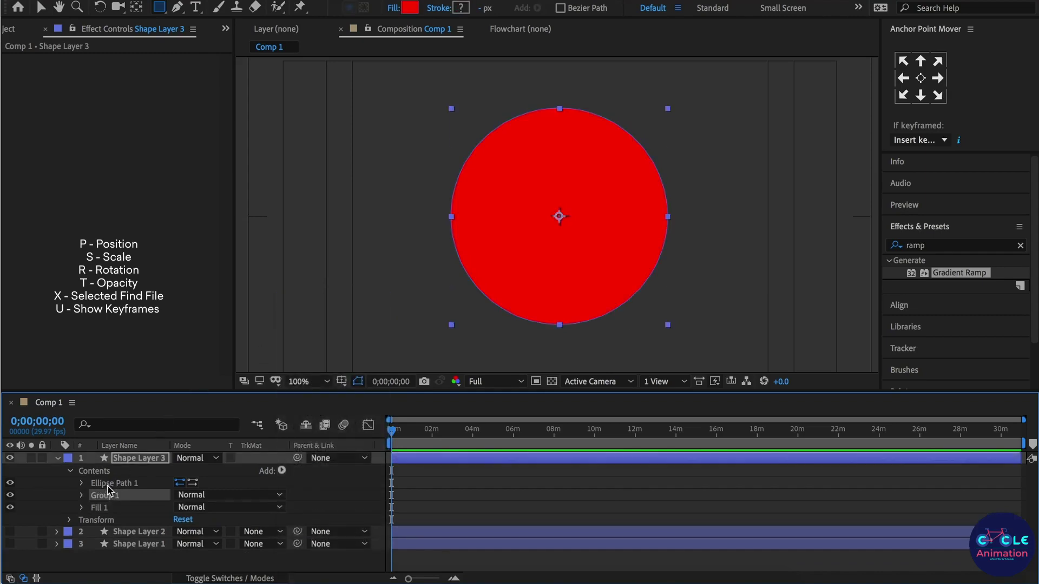
drag(111, 496, 111, 478)
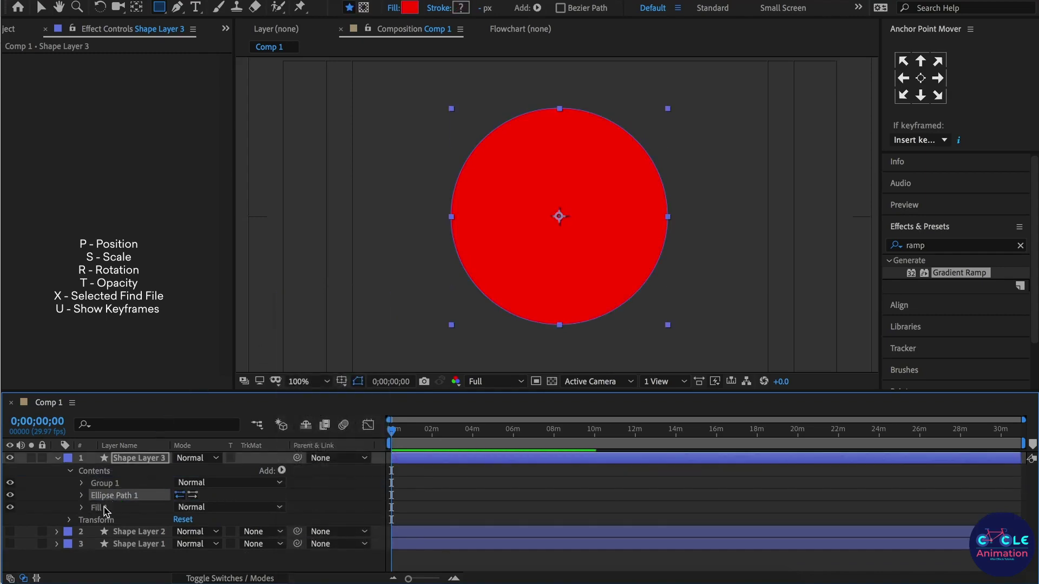
drag(106, 491, 108, 483)
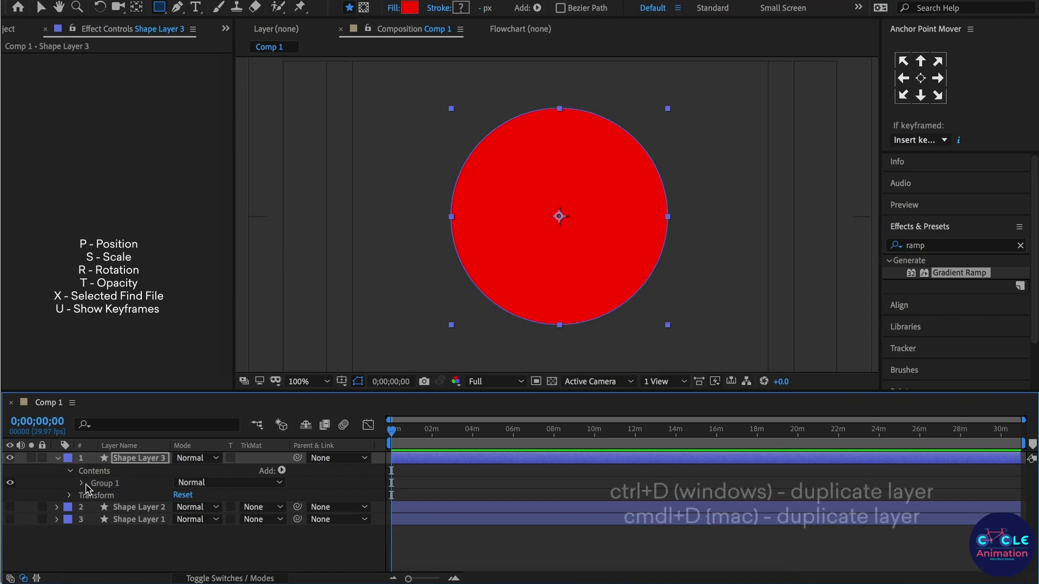
key(ctrl+d)
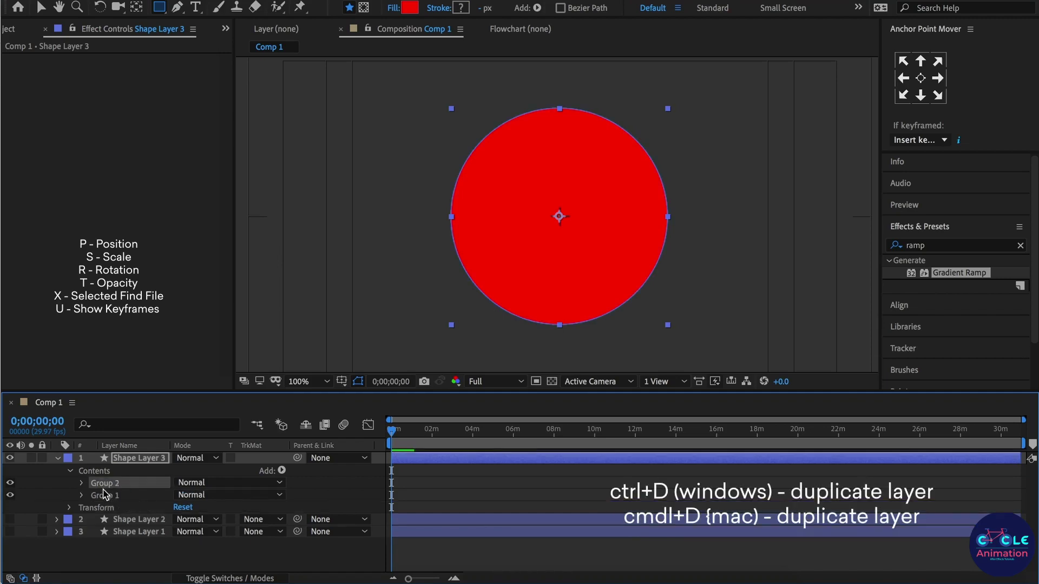
Set Group 2's ellipse size to 300 by 300.
click(82, 483)
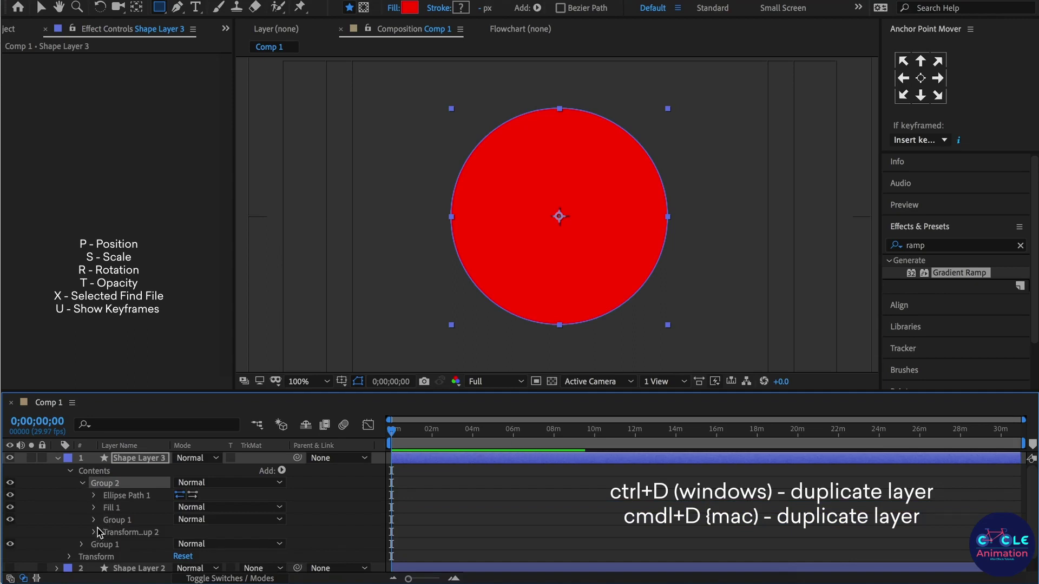
click(94, 496)
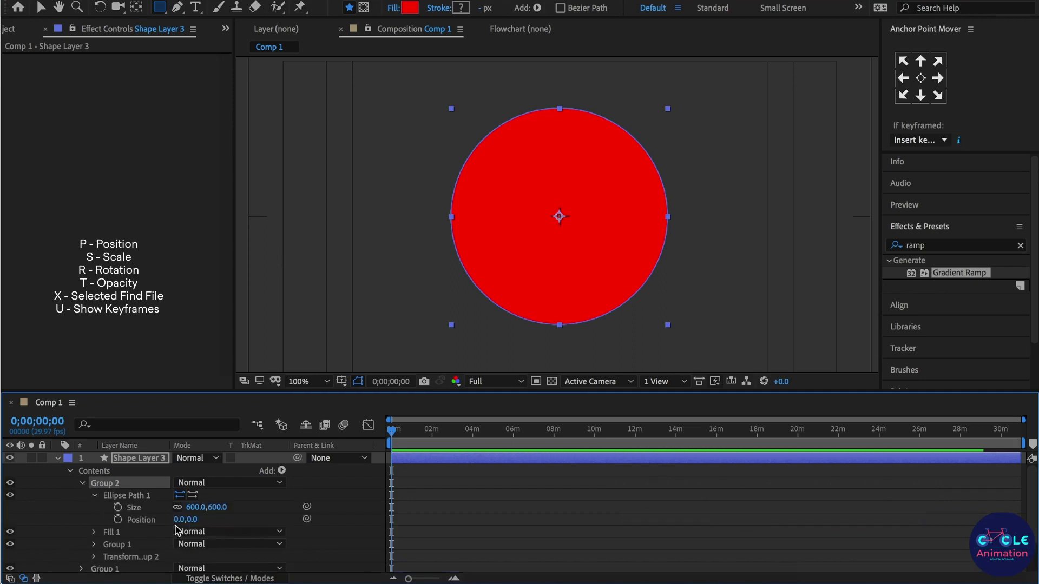
click(218, 508)
text(300)
key(Return)
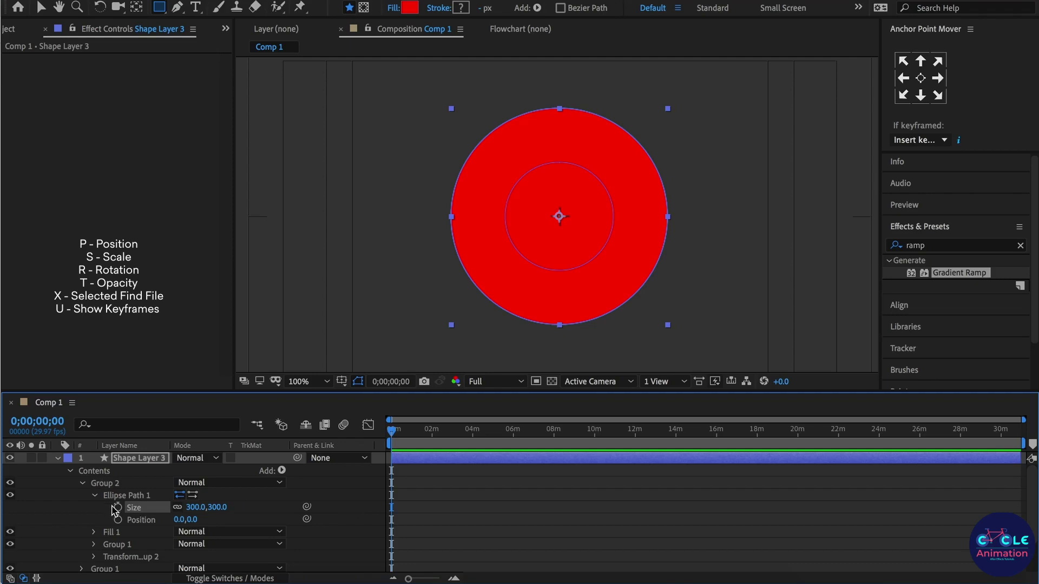
Position Group 2's ellipse at -150,0 so it touches the big circle's left edge.
drag(178, 521, 63, 524)
scroll(527, 217, up, 2)
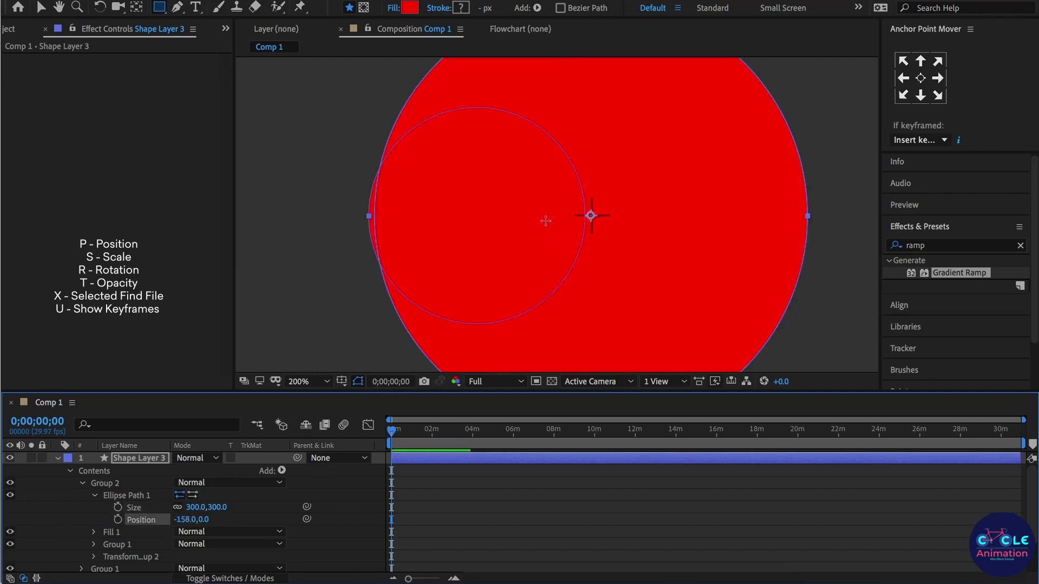
scroll(578, 246, up, 2)
scroll(574, 248, down, 2)
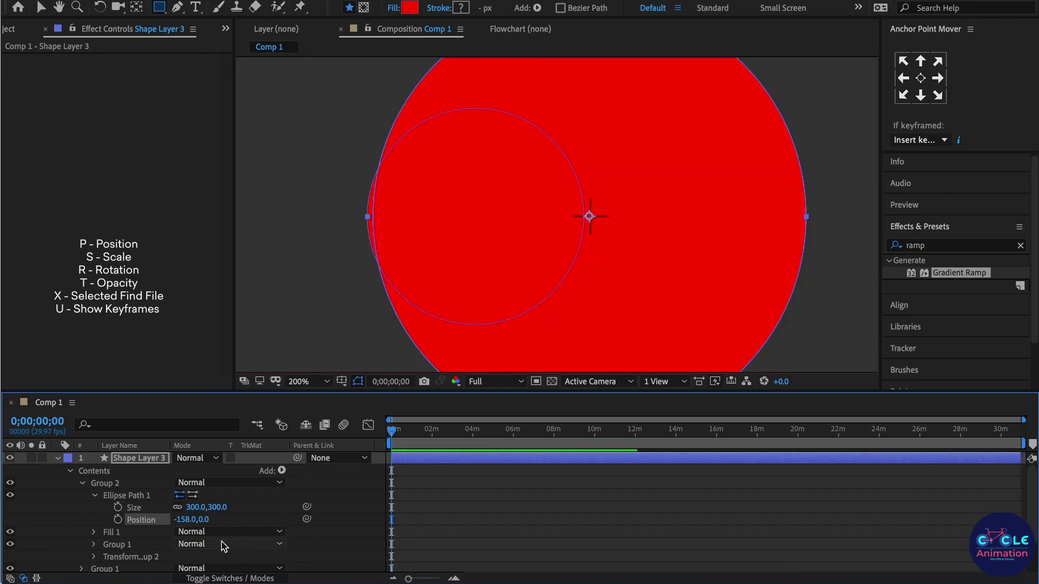
drag(186, 524, 186, 519)
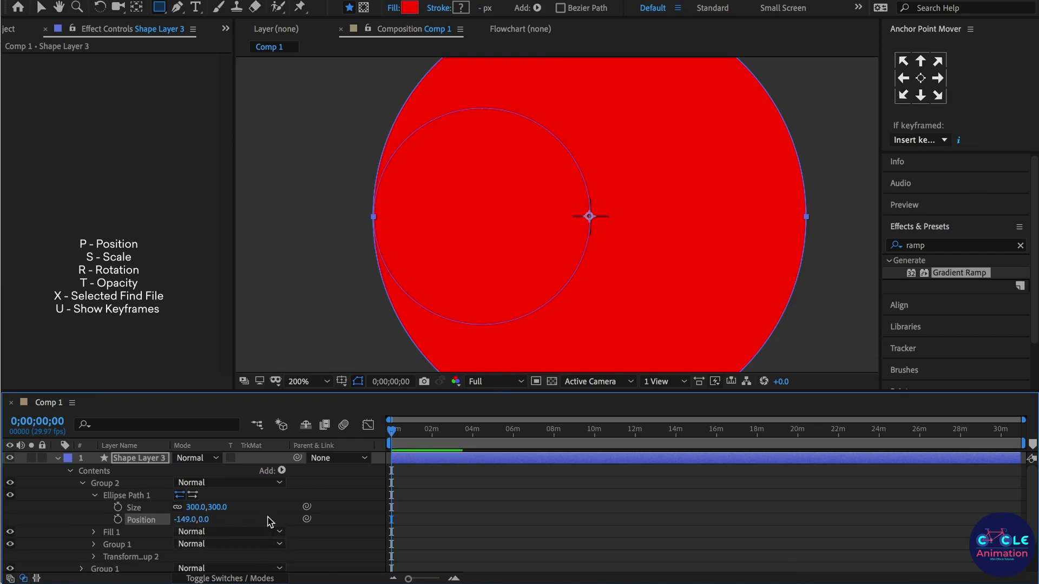
scroll(584, 219, up, 3)
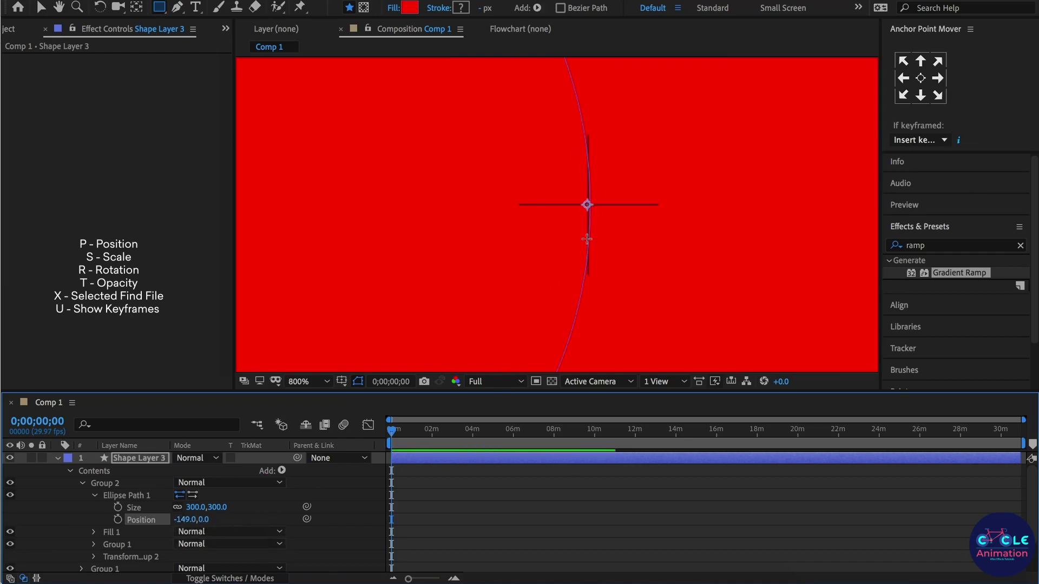
click(187, 519)
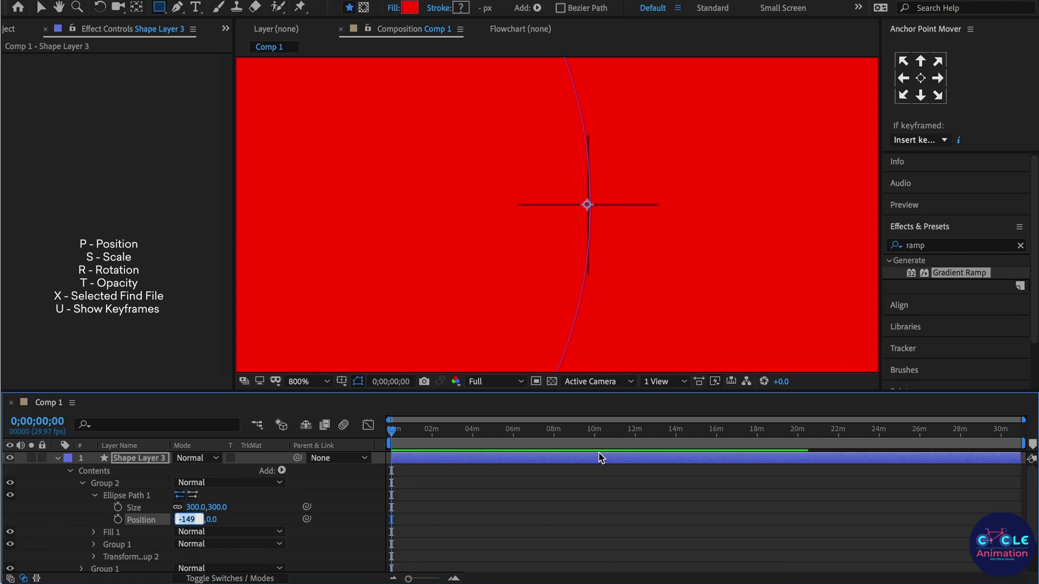
text(-)
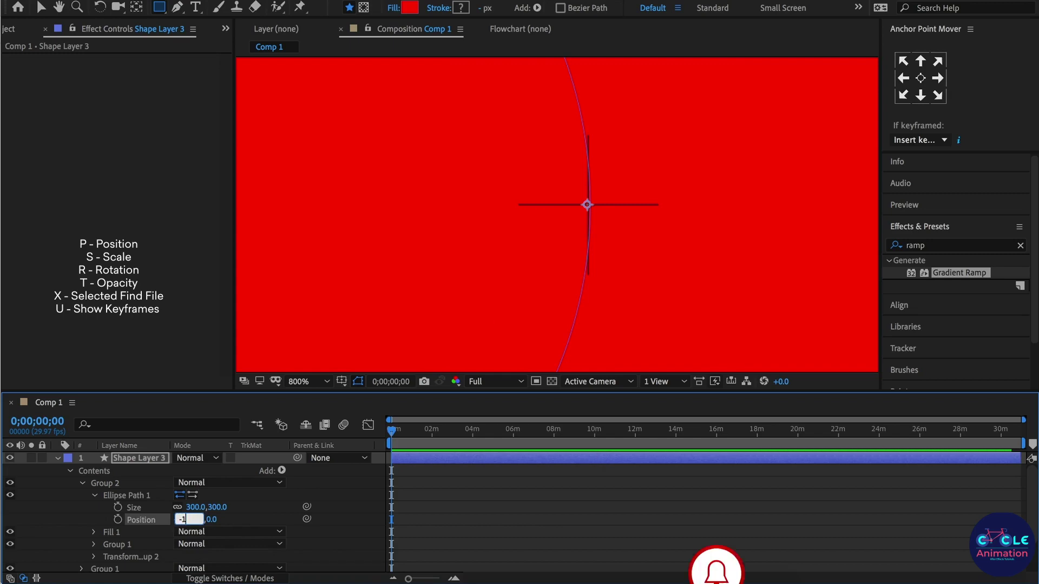
text(150)
key(Return)
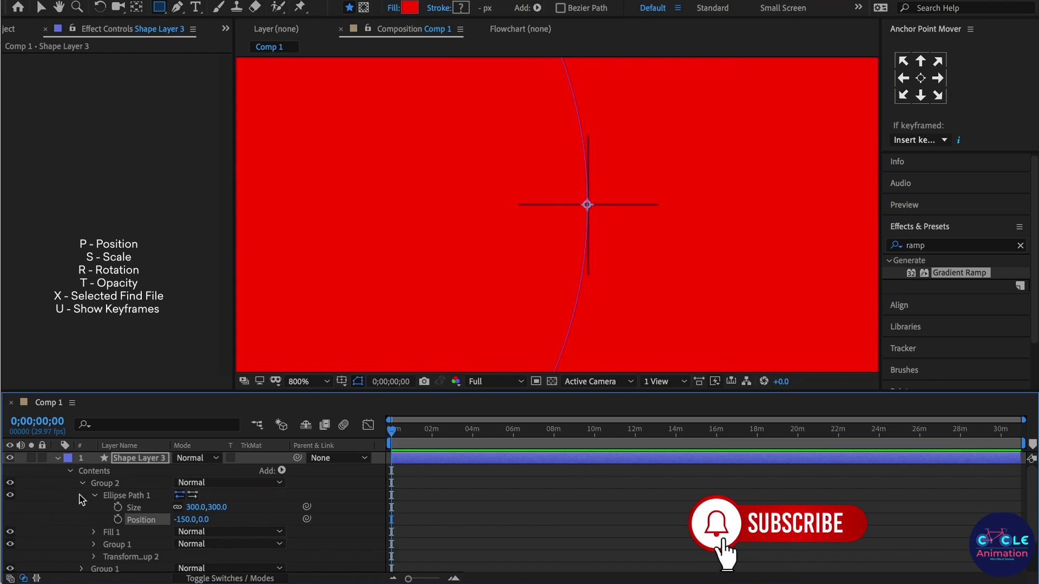
click(99, 494)
Move Group 1 out of Group 2 so it sits below it.
click(95, 494)
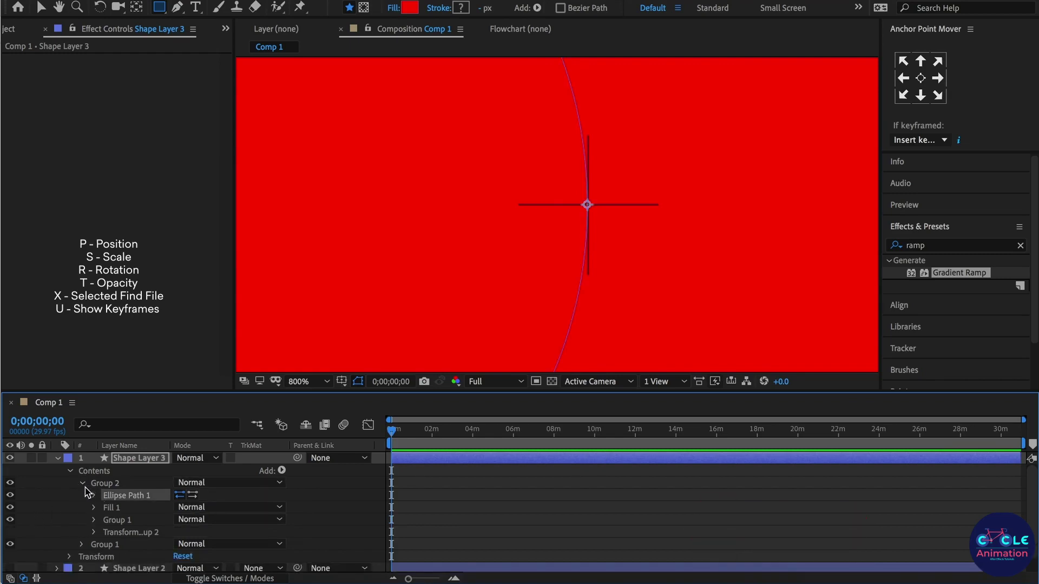
click(118, 520)
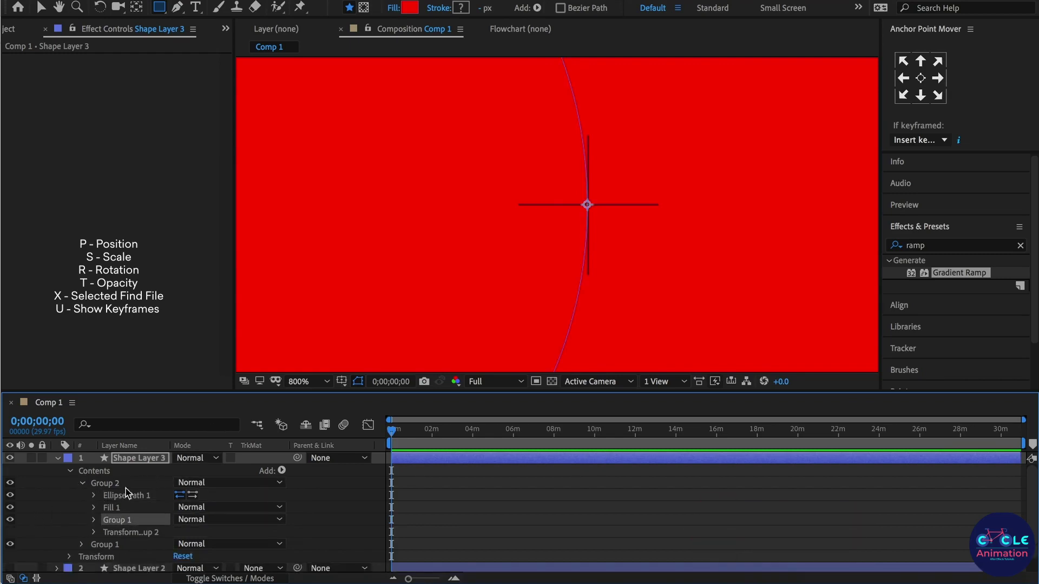
scroll(462, 192, down, 6)
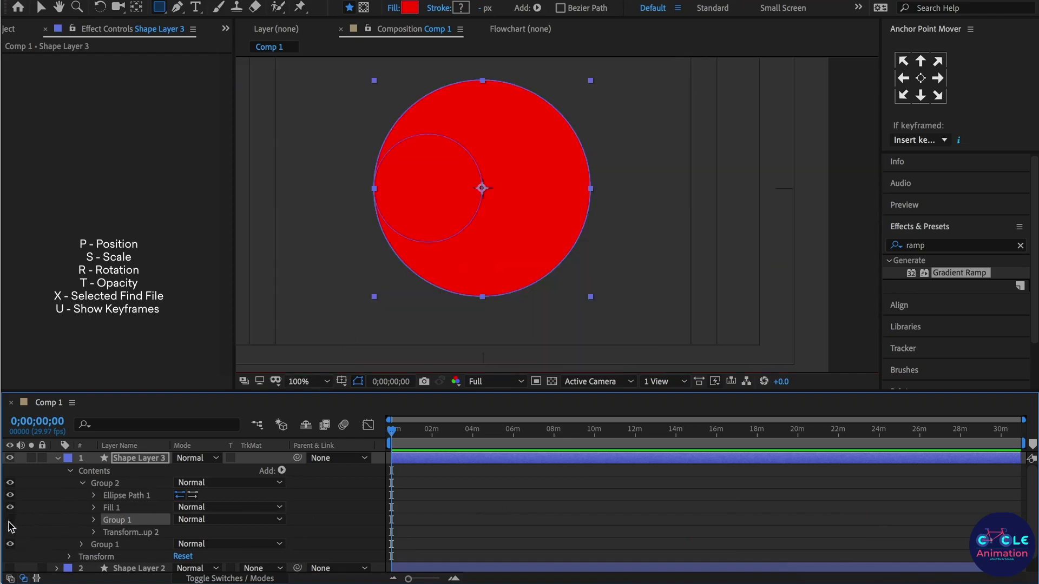
click(94, 520)
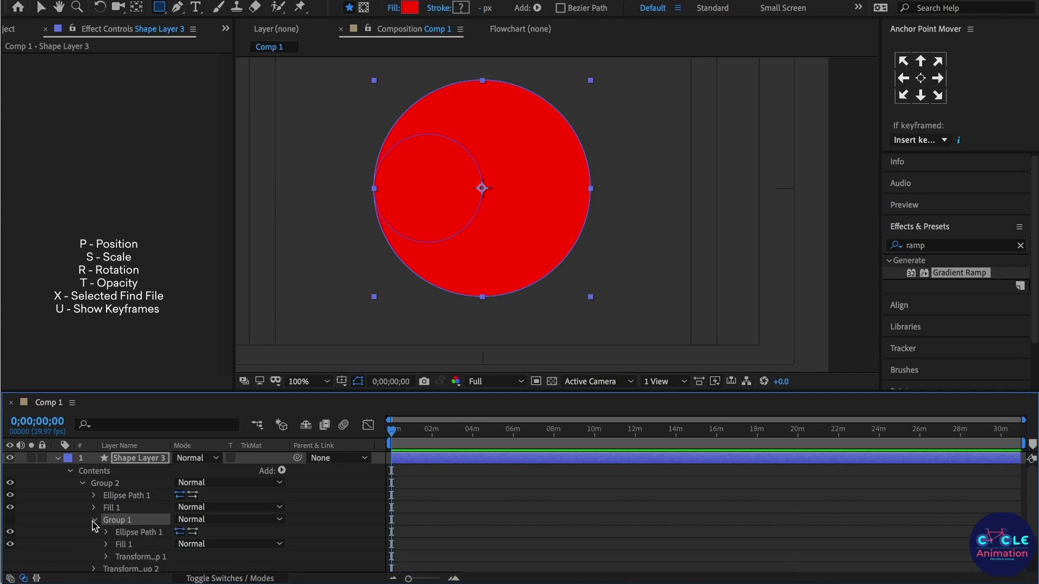
click(93, 521)
drag(154, 528, 153, 525)
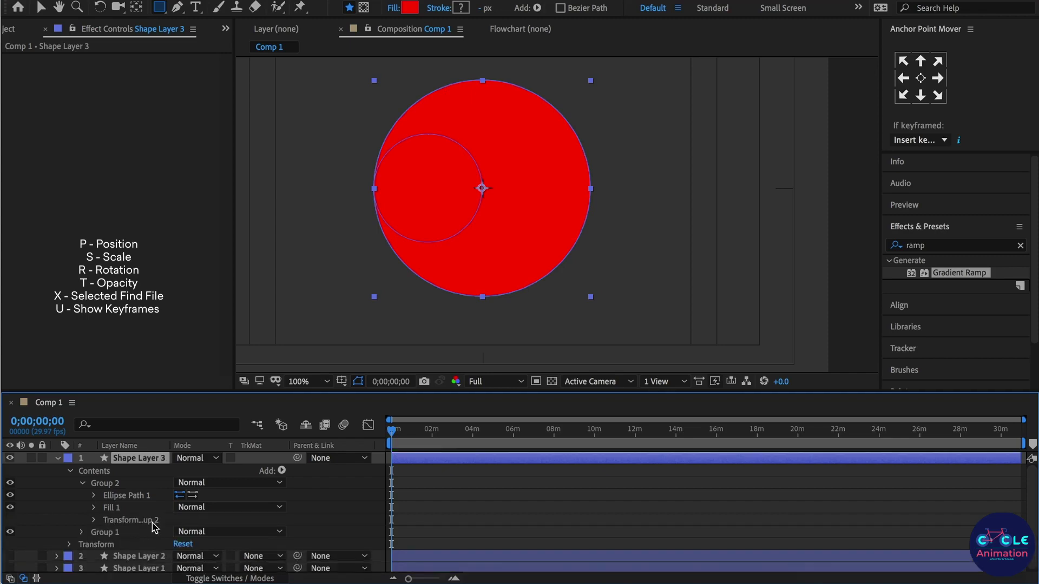
click(106, 486)
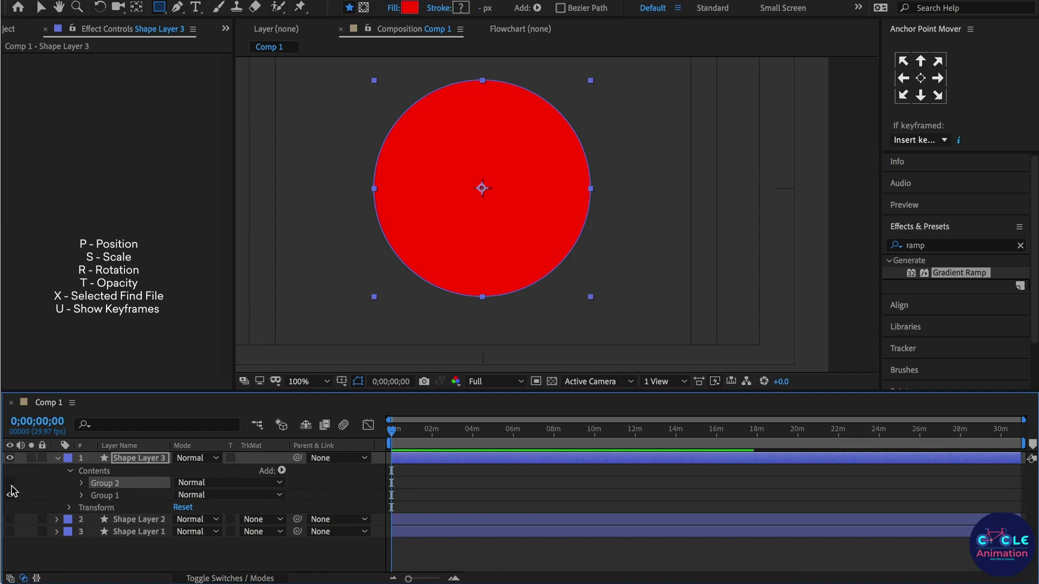
Bring up the Color dialog for Group 2's Fill 1.
click(83, 483)
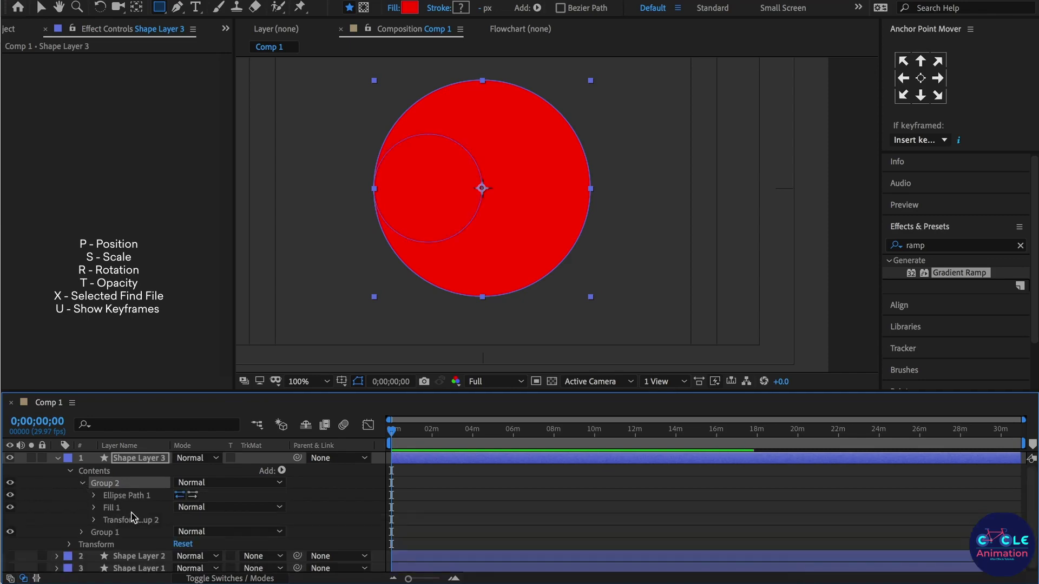
click(94, 508)
click(182, 544)
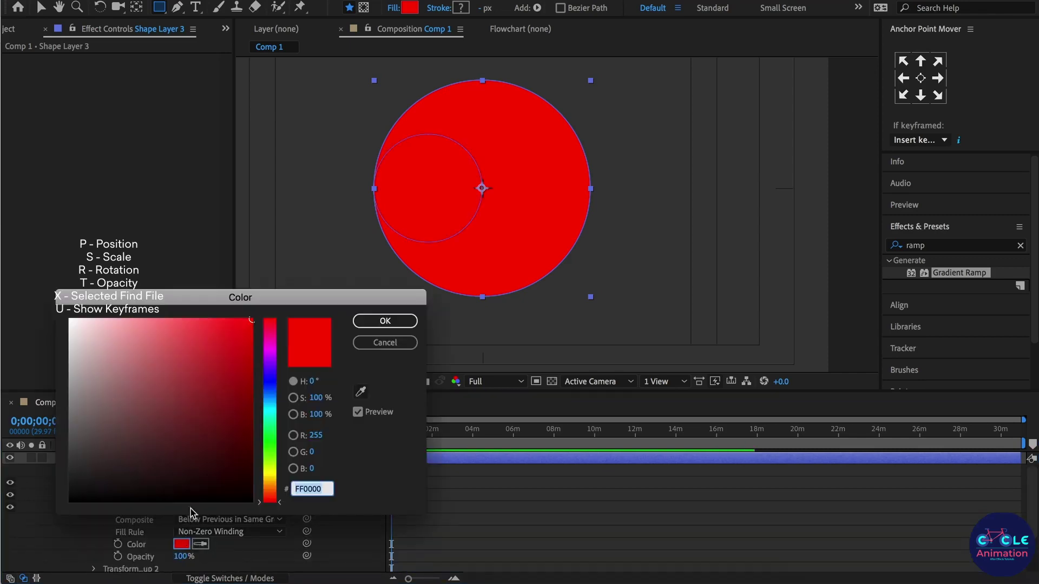
Set the small left circle's fill to black 000000.
click(192, 502)
click(383, 322)
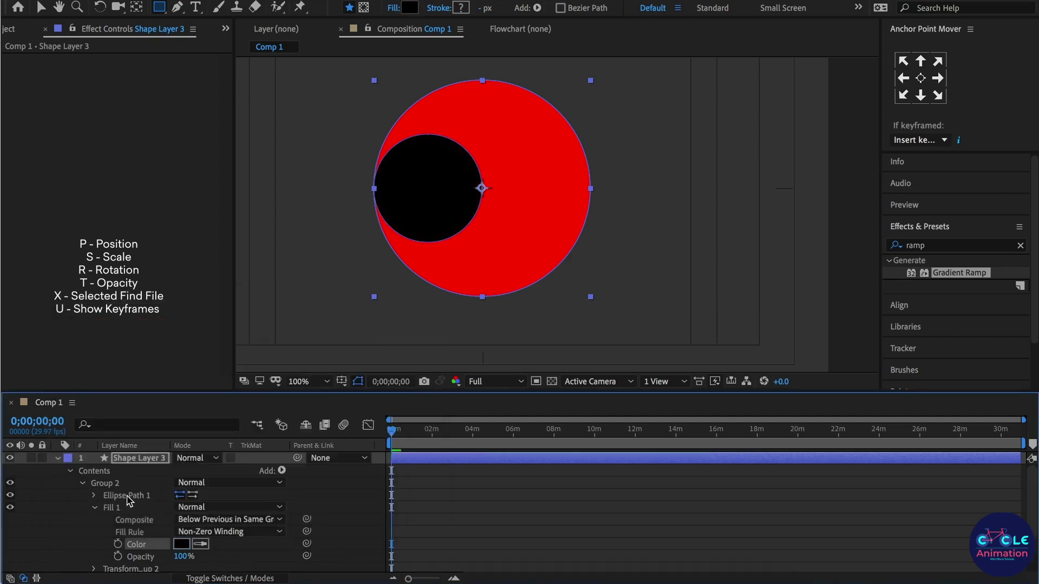
click(85, 497)
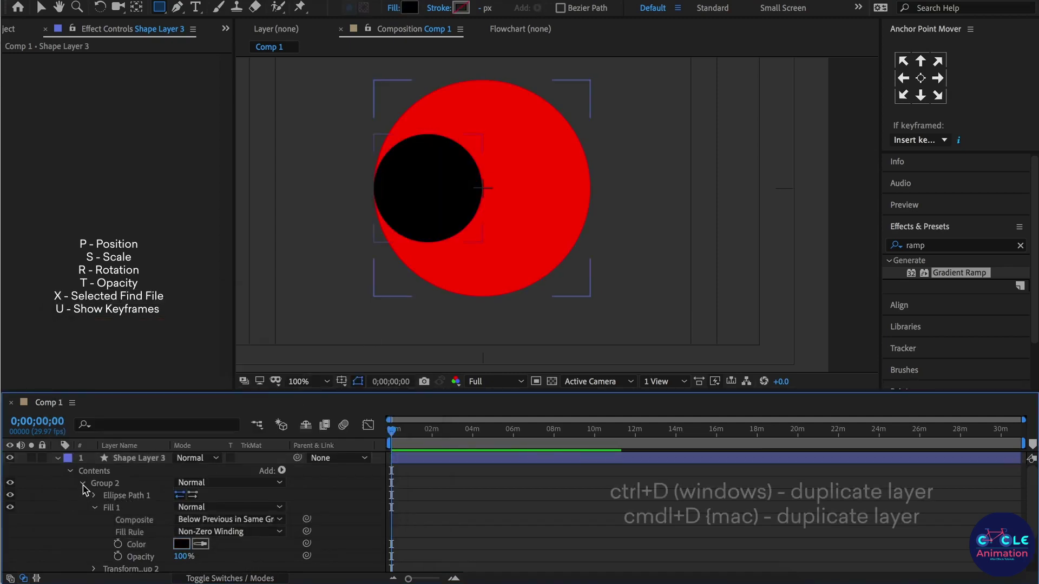
Duplicate Group 2 into a new Group 3 and expand it.
click(82, 483)
click(104, 483)
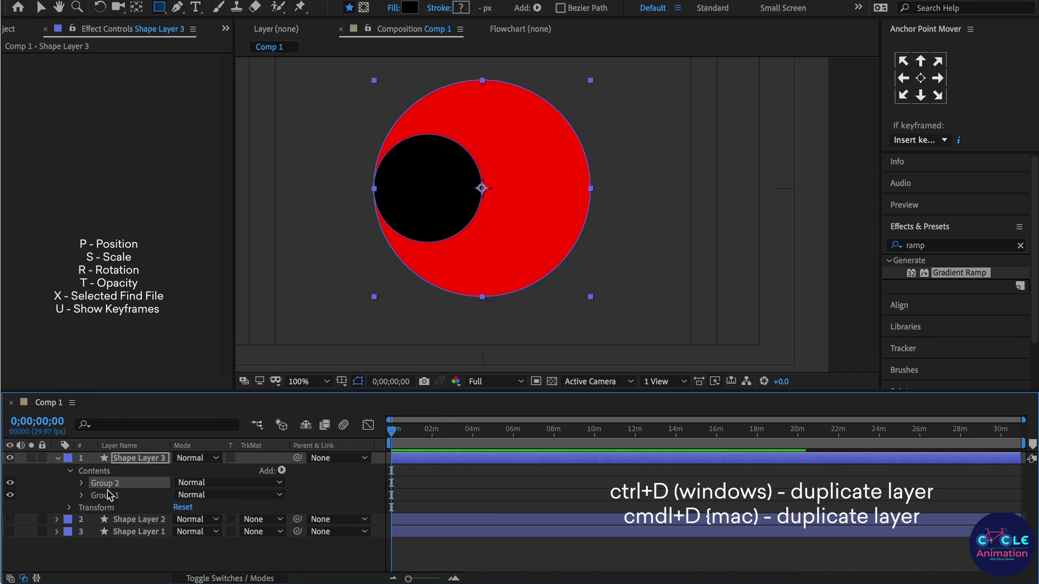
key(ctrl+d)
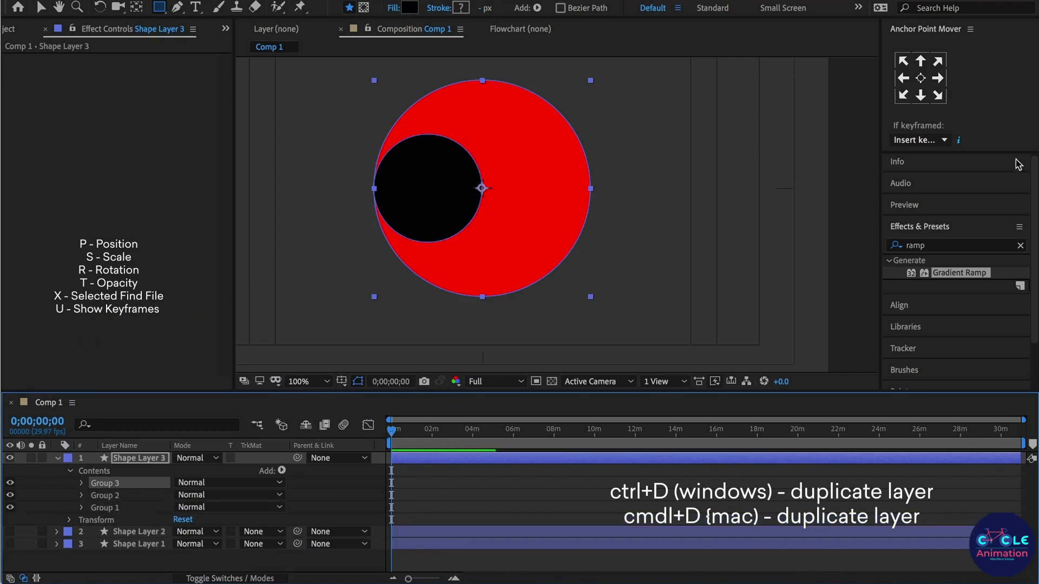
click(932, 100)
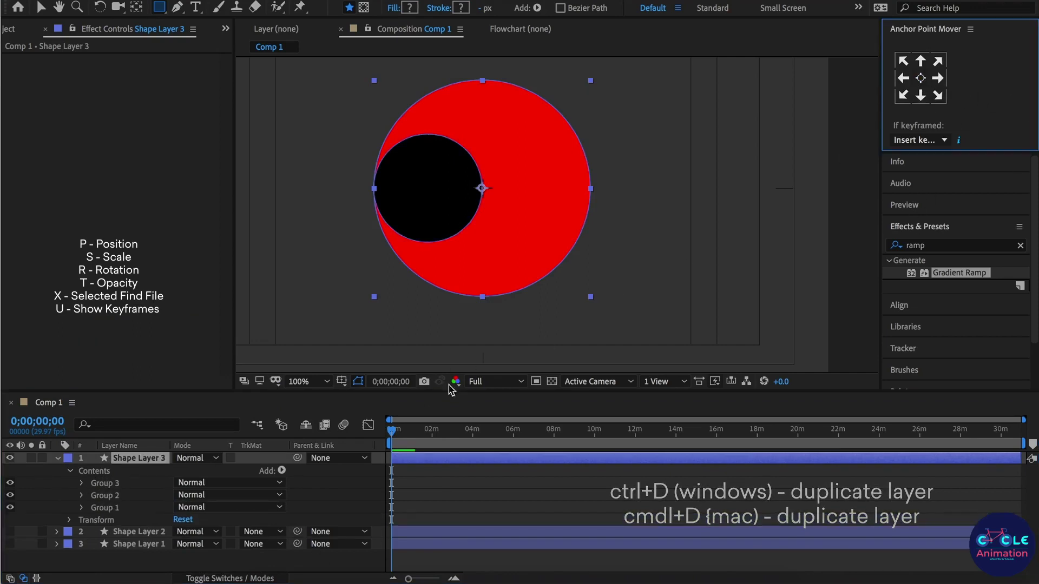
click(81, 483)
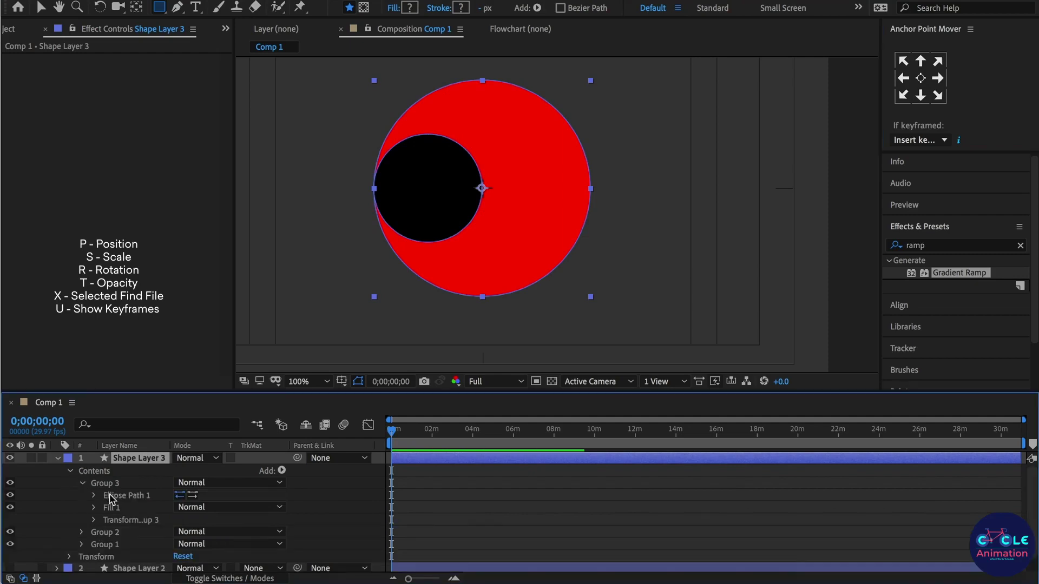
Resize Group 3's ellipse to 70 by 70, centred at -150,0 inside the black disc.
click(124, 495)
click(95, 495)
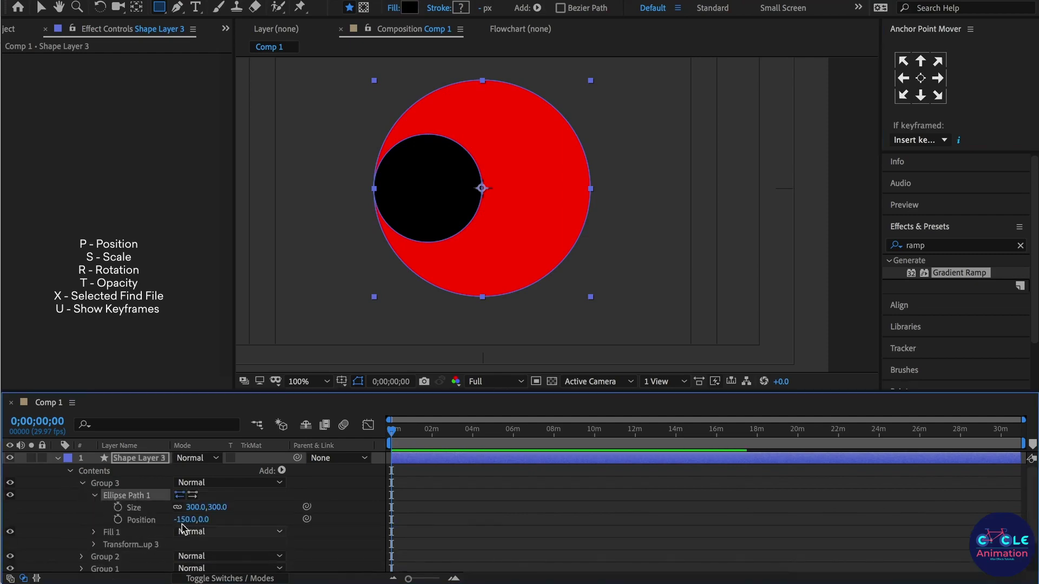
click(193, 508)
text(150)
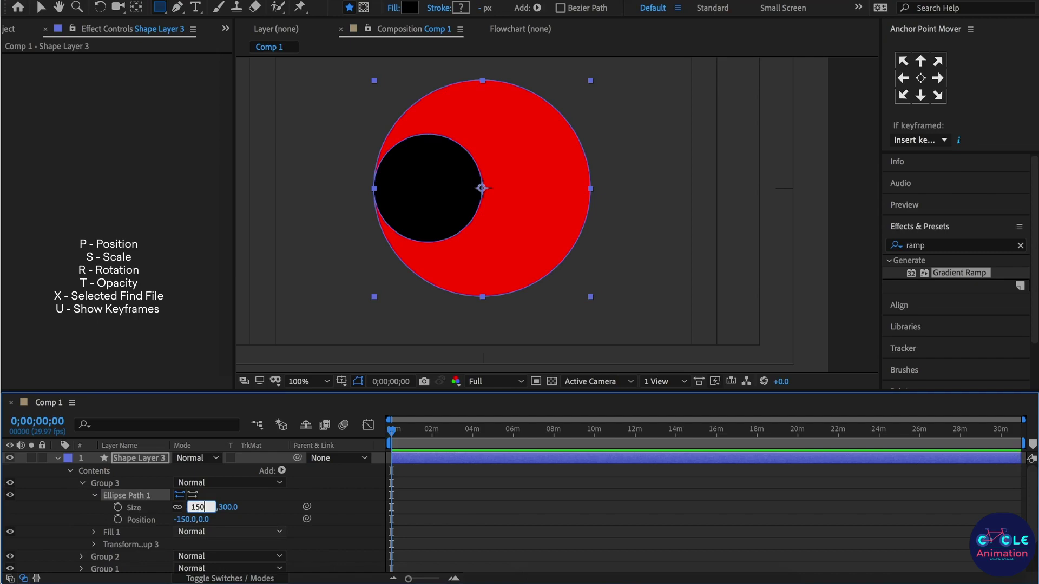
key(Return)
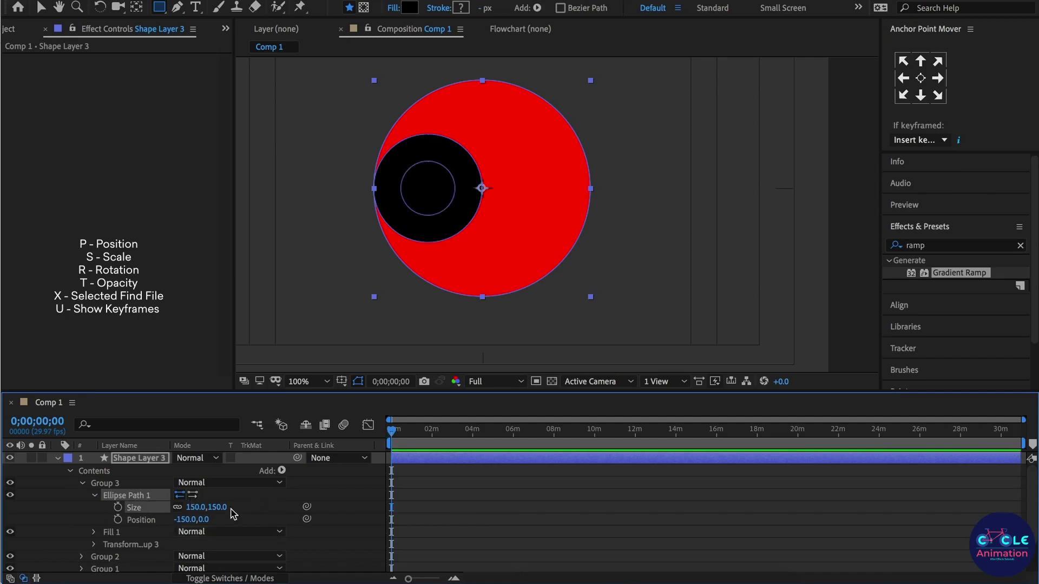
mouse_move(194, 508)
mouse_down()
mouse_move(118, 507)
mouse_move(131, 507)
mouse_up()
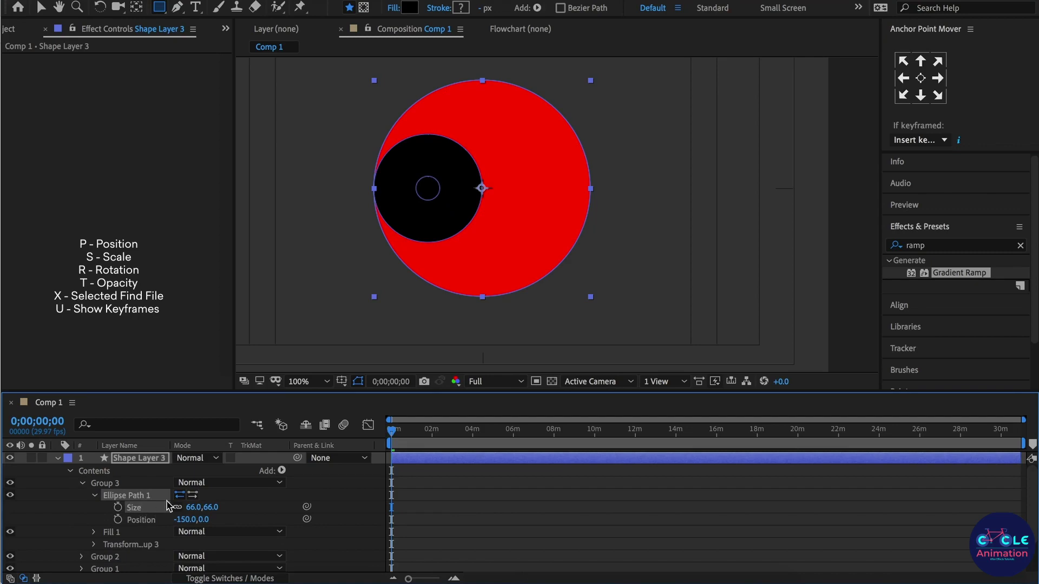
click(193, 506)
text(70)
key(Return)
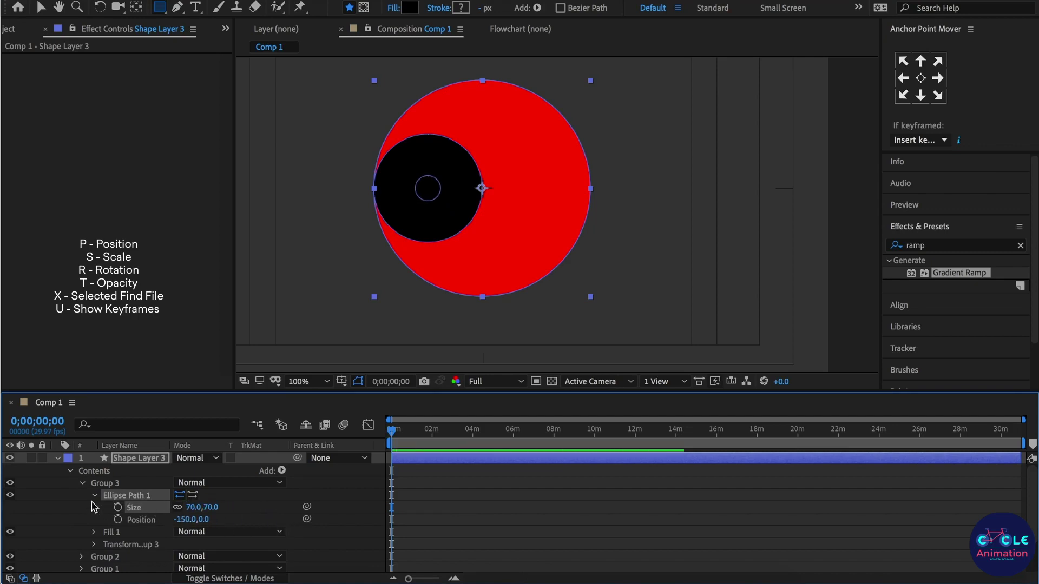
click(83, 484)
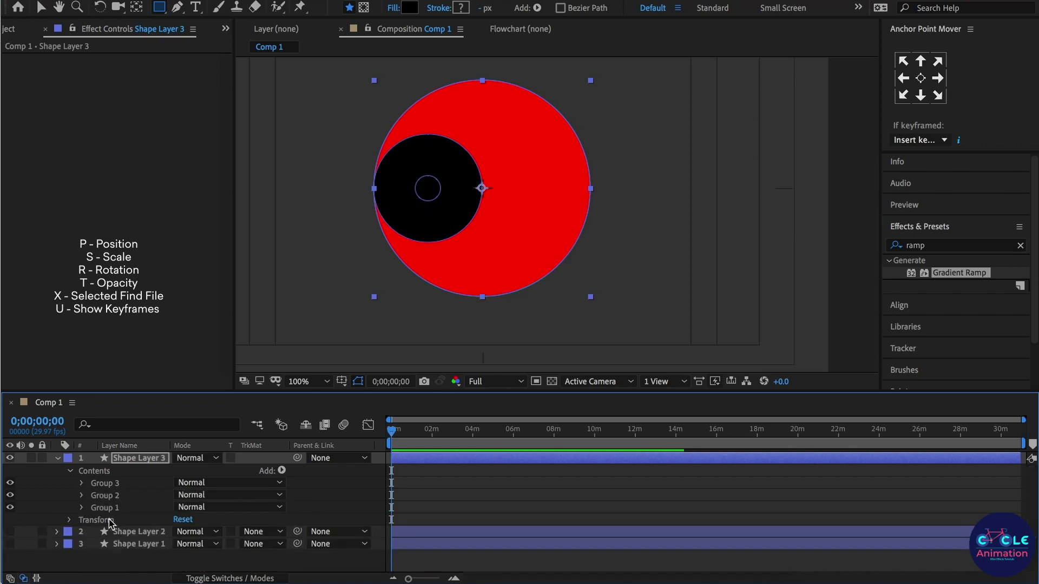
Give Group 3's 70-pixel circle a white FFFFFF fill, making a white dot in the black disc.
click(89, 485)
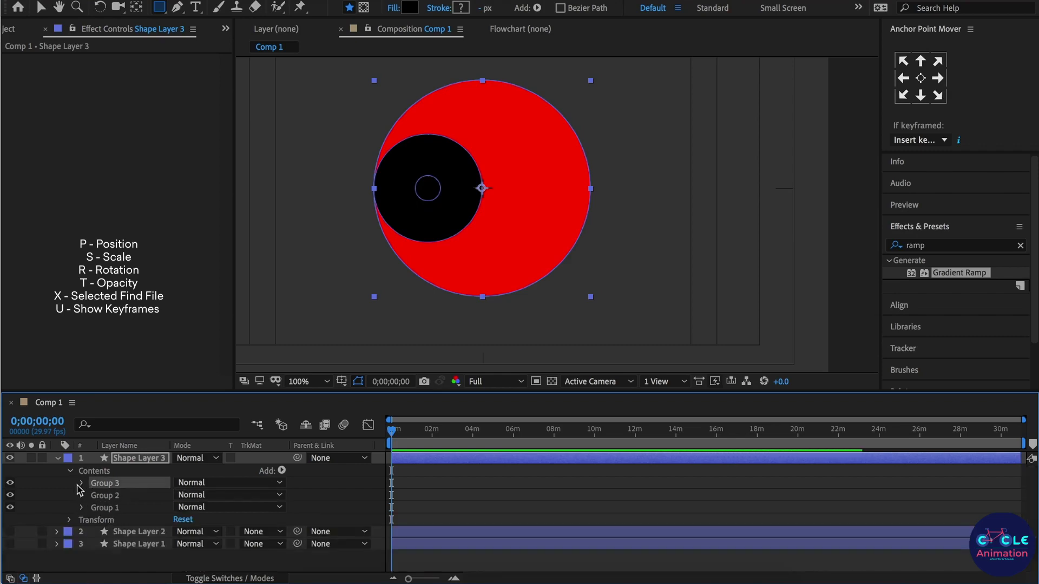
click(81, 483)
click(110, 535)
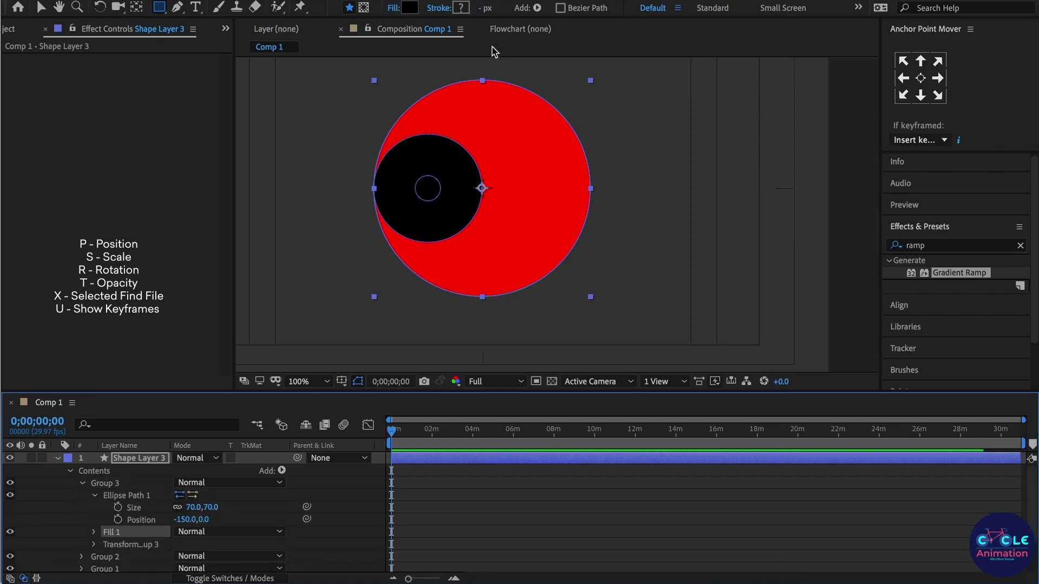
click(409, 8)
text(FFFFFF)
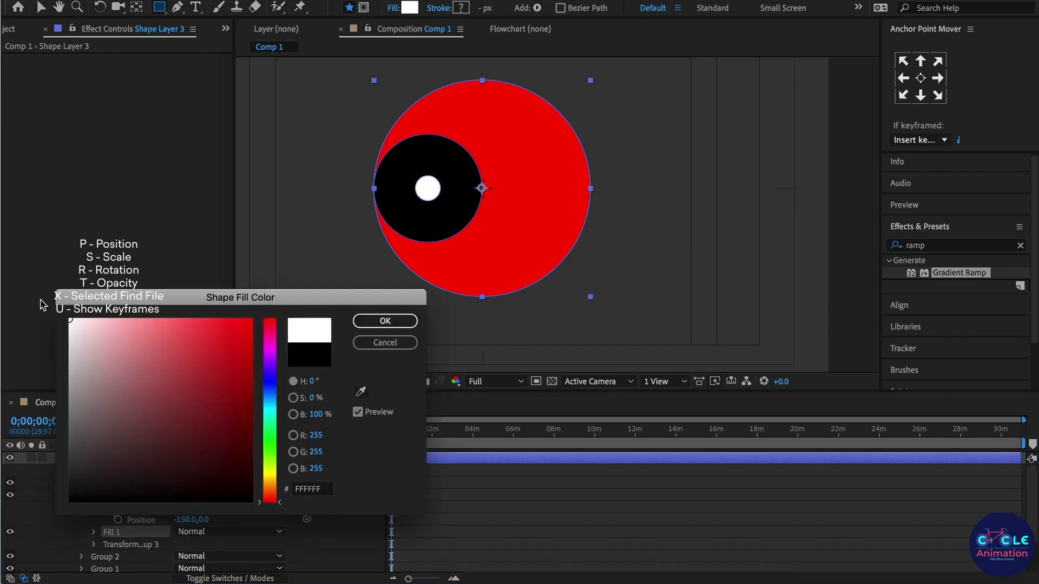
click(387, 320)
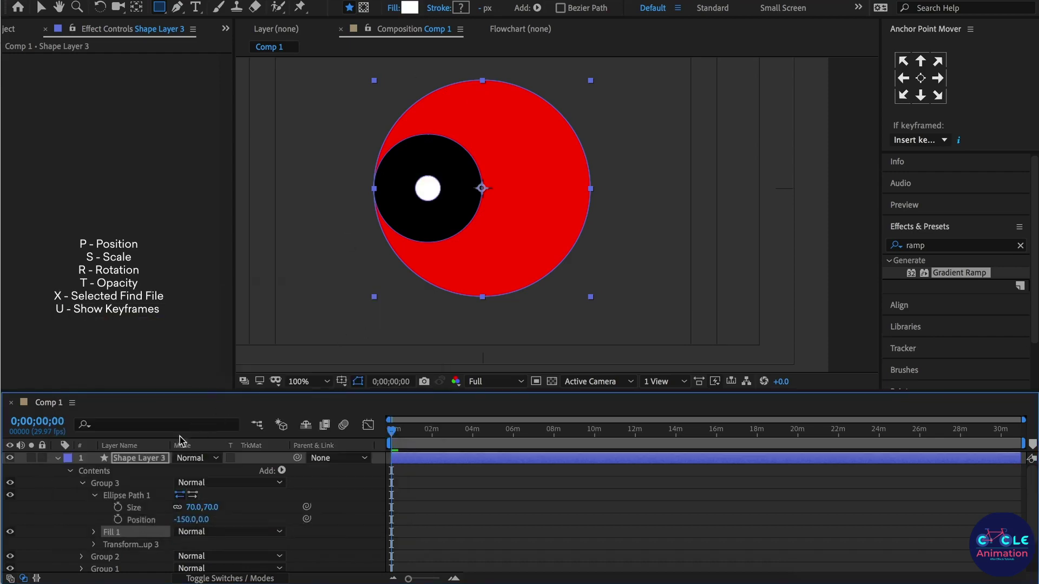
click(81, 483)
click(9, 483)
click(9, 482)
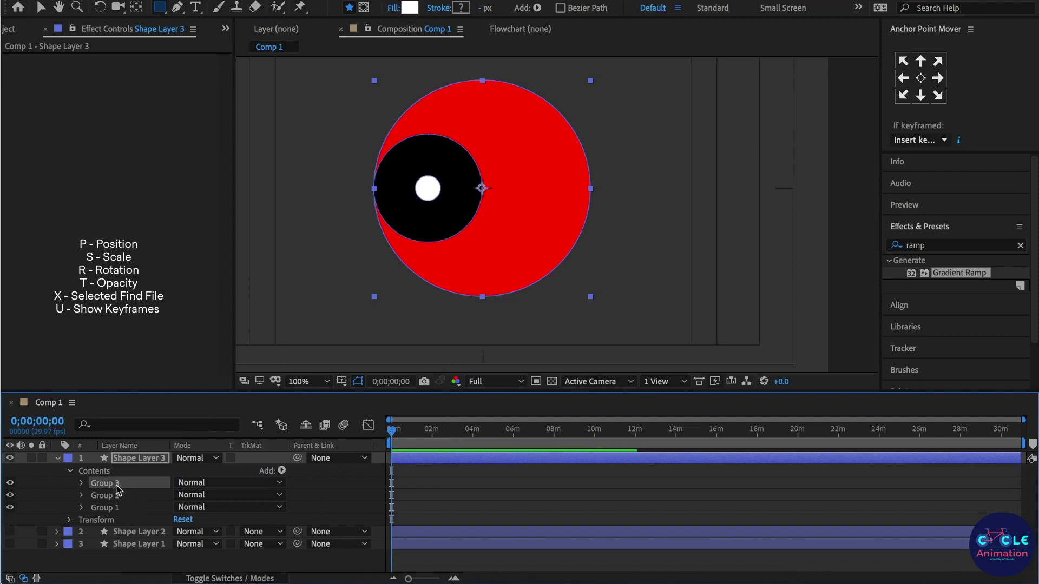
Move Group 3 to the top of Group 2's contents, nesting the white dot in the black disc.
key(Delete)
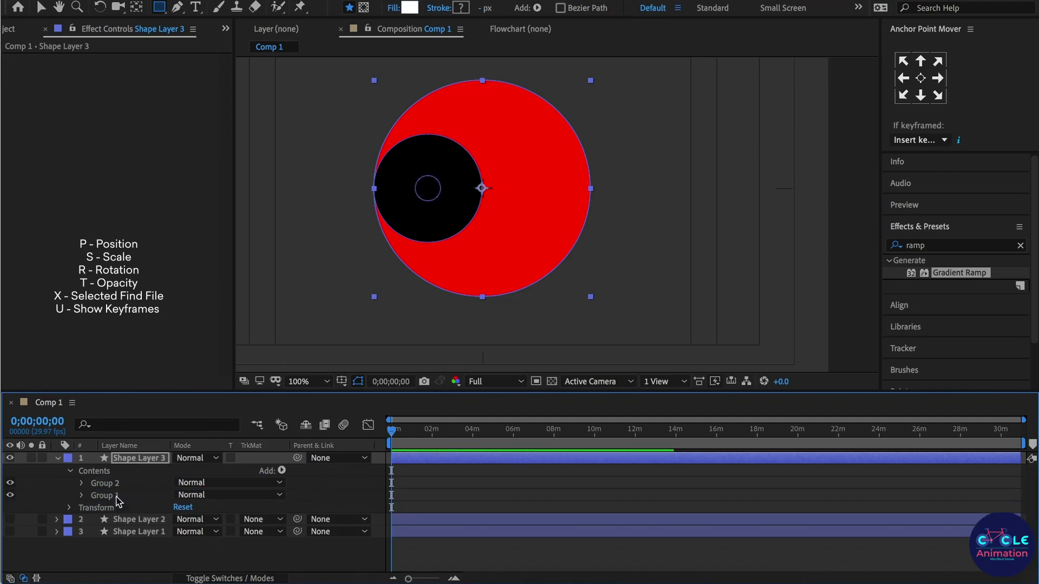
click(108, 485)
click(83, 483)
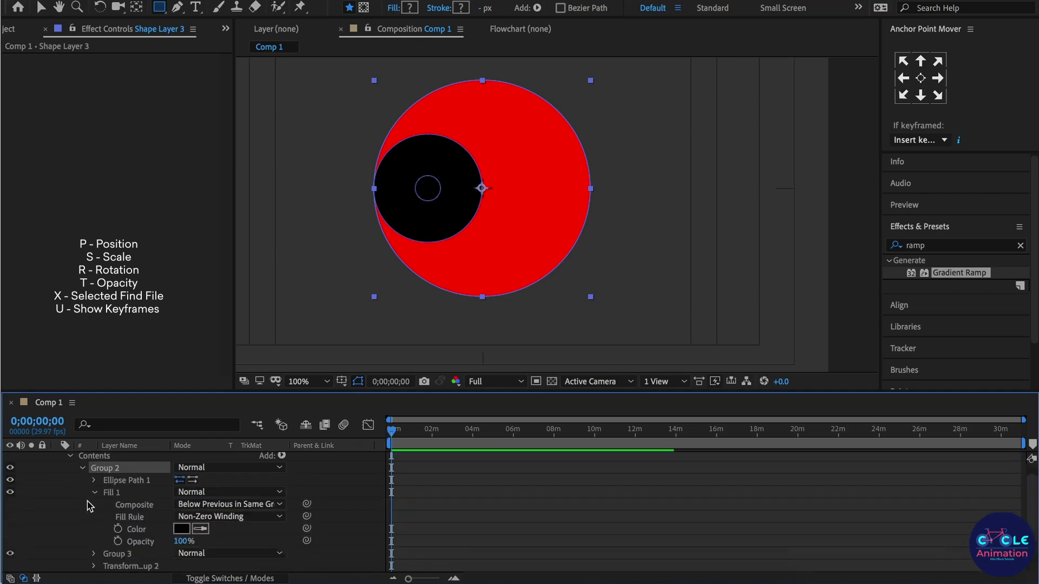
click(96, 492)
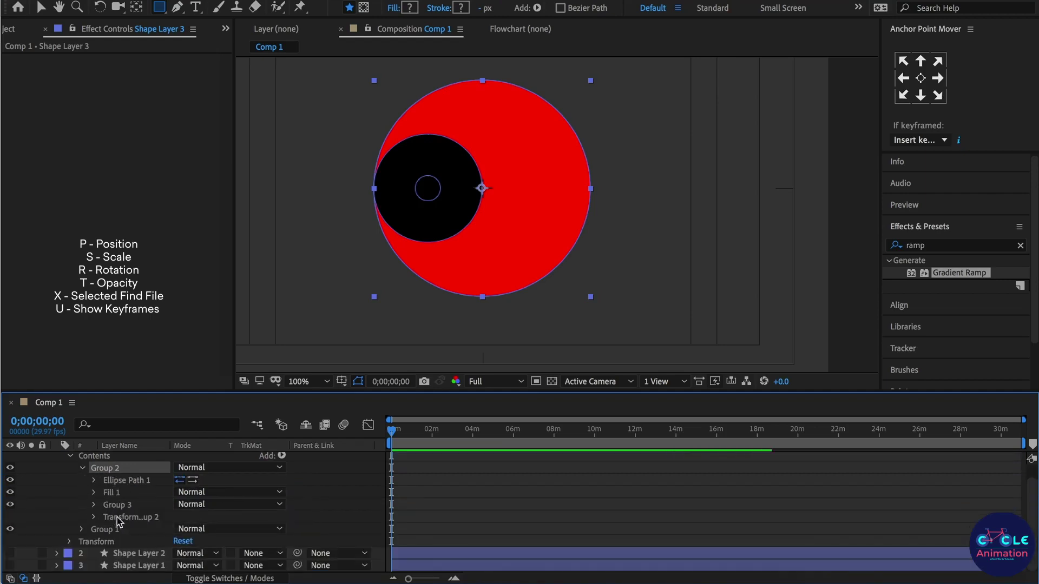
click(127, 516)
click(130, 507)
drag(130, 507, 87, 474)
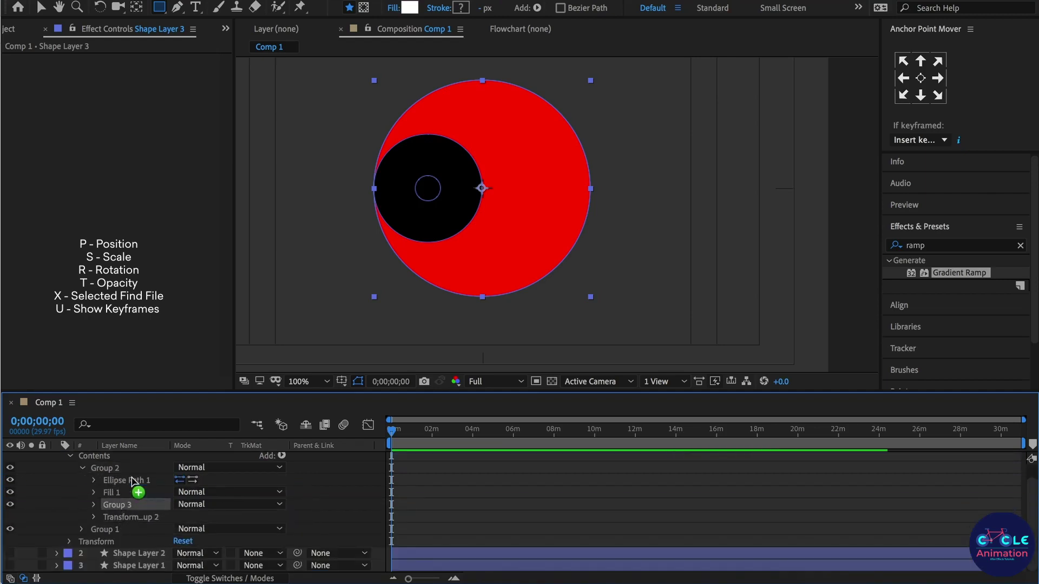
click(84, 468)
click(99, 485)
click(10, 484)
click(10, 483)
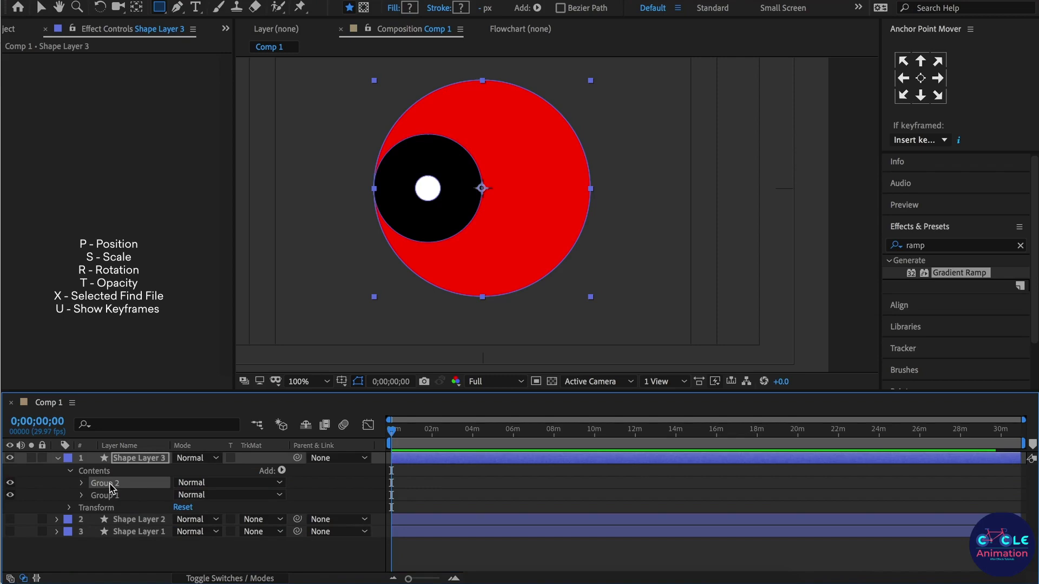
Duplicate the black disc group and expand the copy's ellipse path and Transform settings.
key(ctrl+d)
click(82, 483)
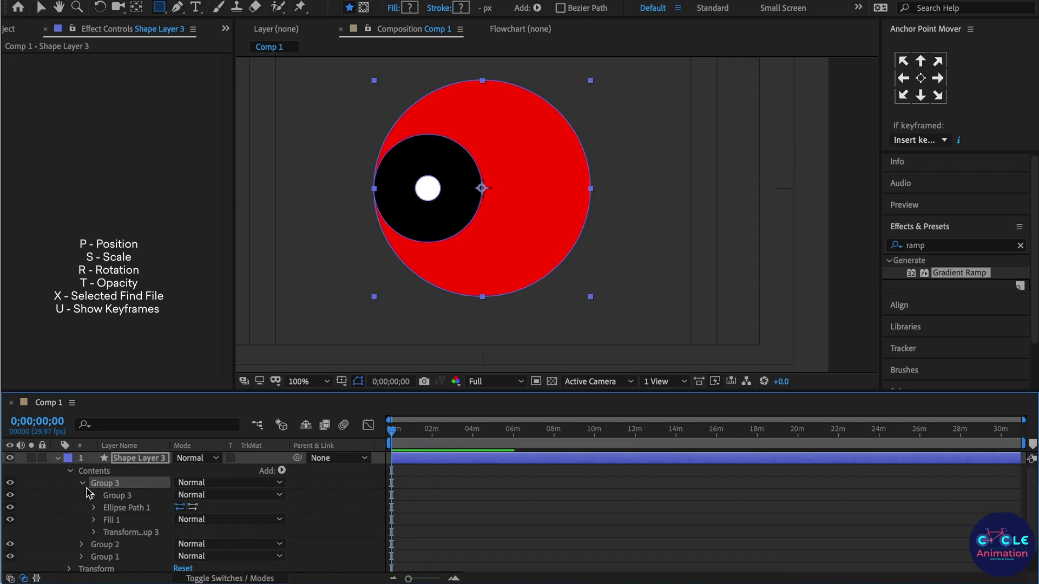
click(94, 508)
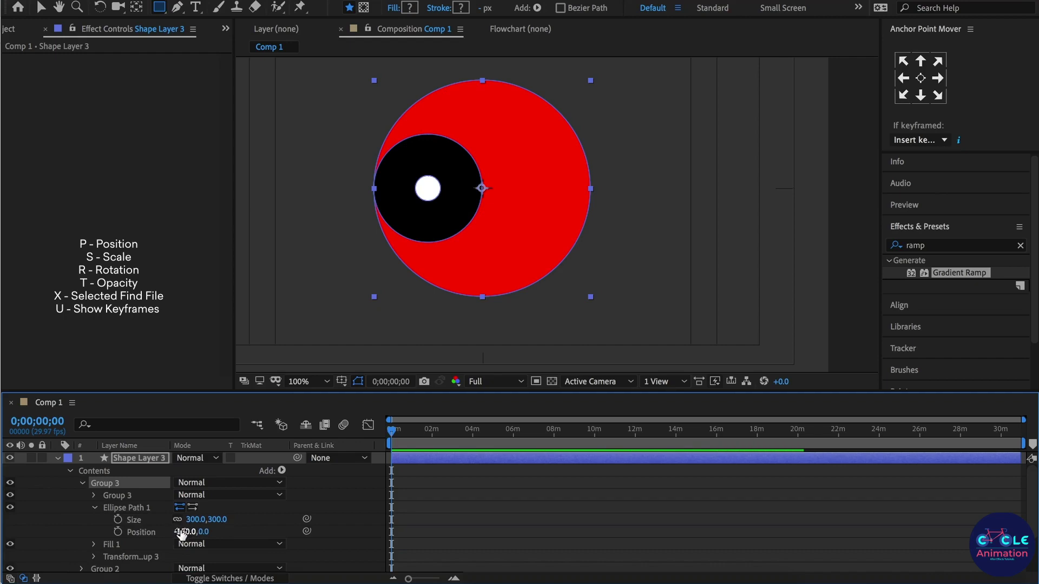
drag(181, 531, 250, 532)
click(104, 483)
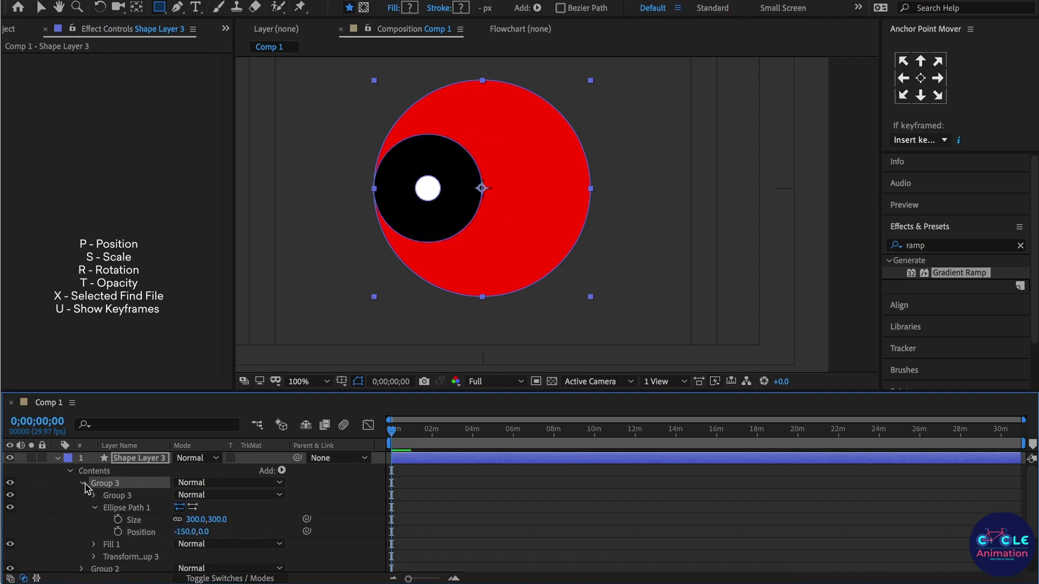
click(82, 483)
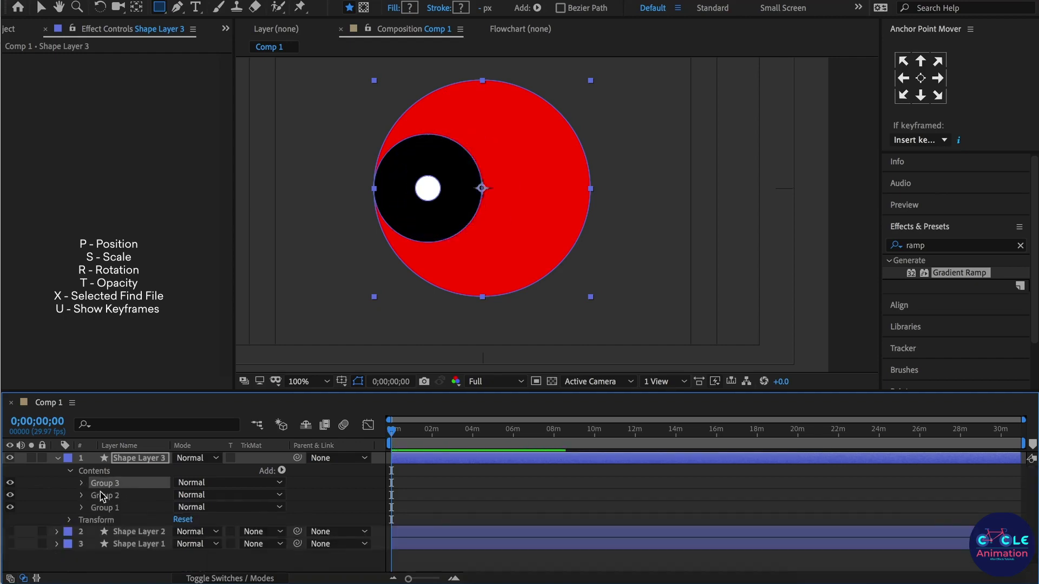
click(82, 484)
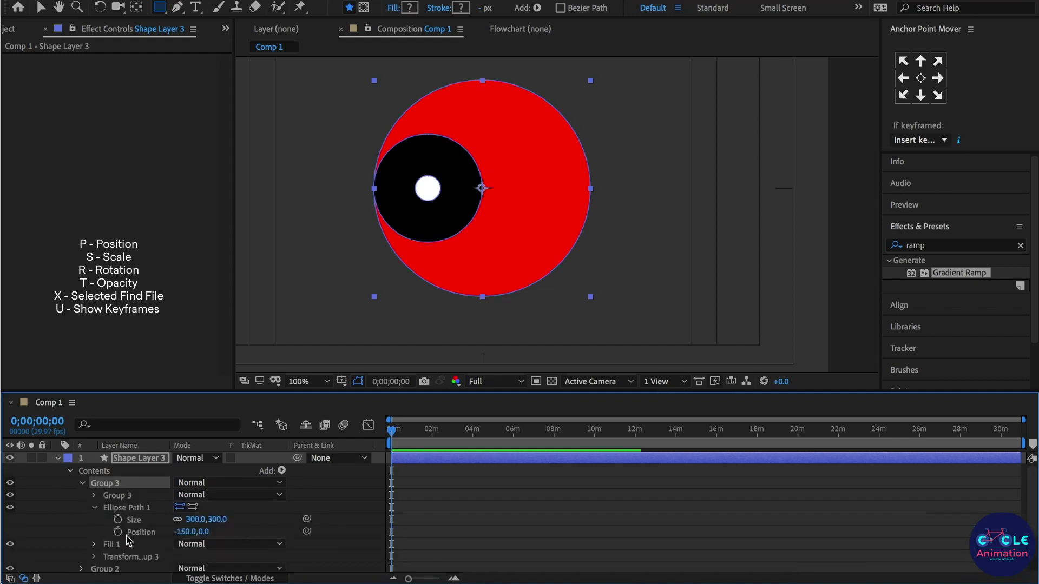
click(96, 557)
Set the copied disc's Position to 300, 0 so it sits right of the first disc.
drag(179, 505, 387, 494)
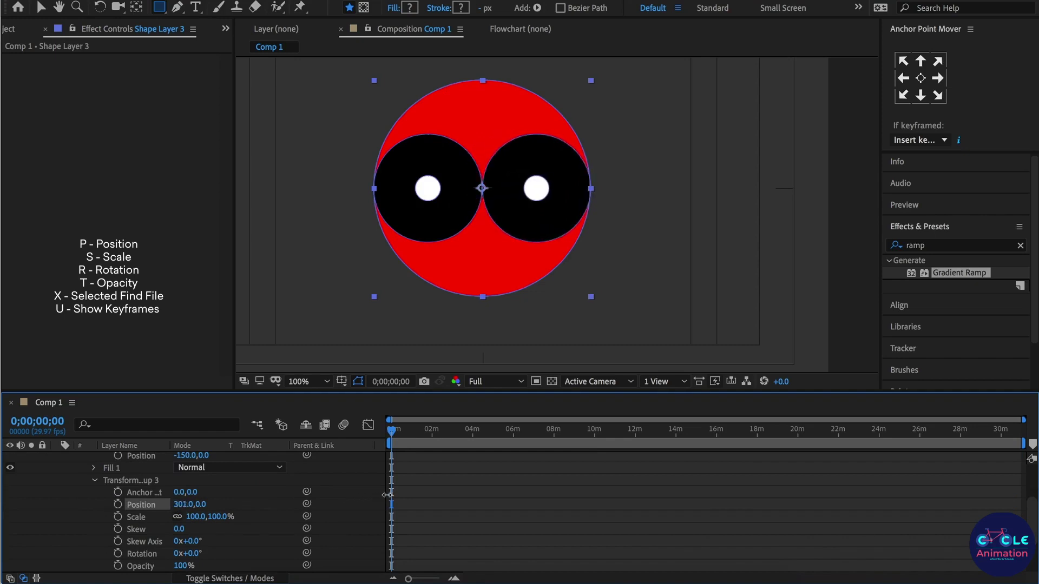
drag(388, 495, 390, 495)
click(184, 504)
text(3)
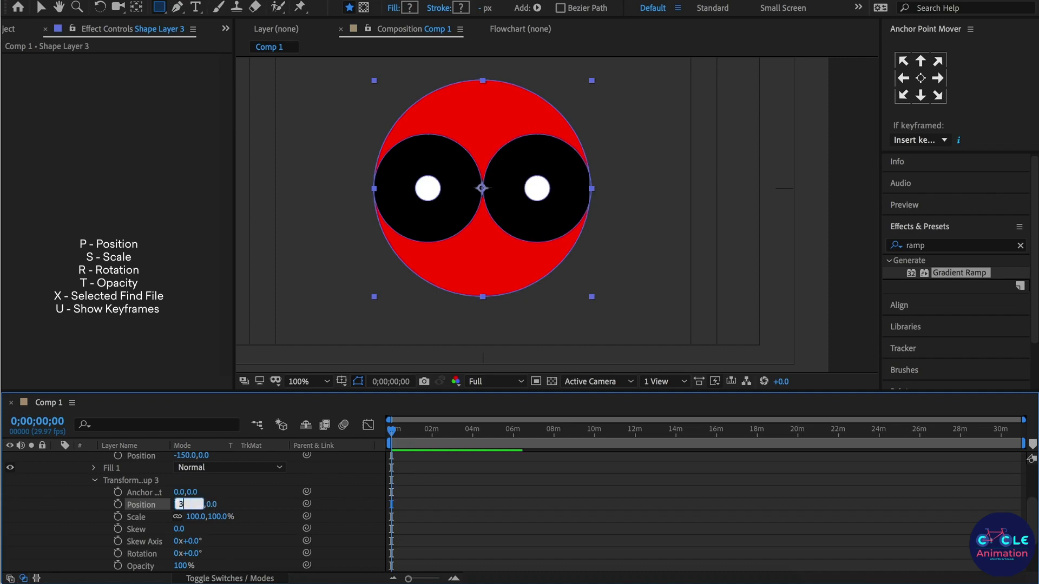
text(00.0)
key(Return)
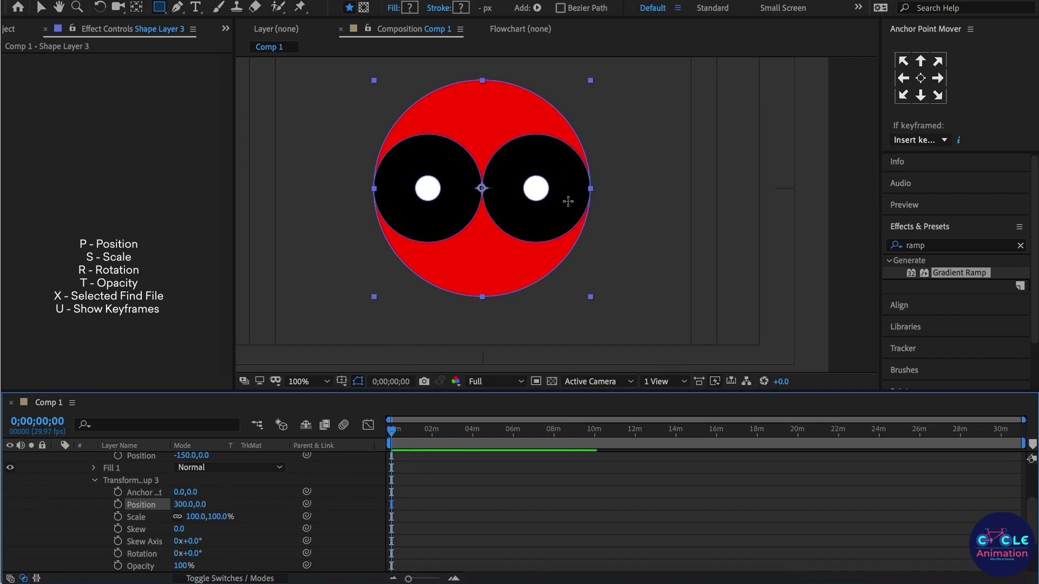
Collapse the copy's Transform and ellipse path properties.
scroll(568, 200, up, 1)
click(94, 482)
scroll(105, 500, up, 2)
click(94, 481)
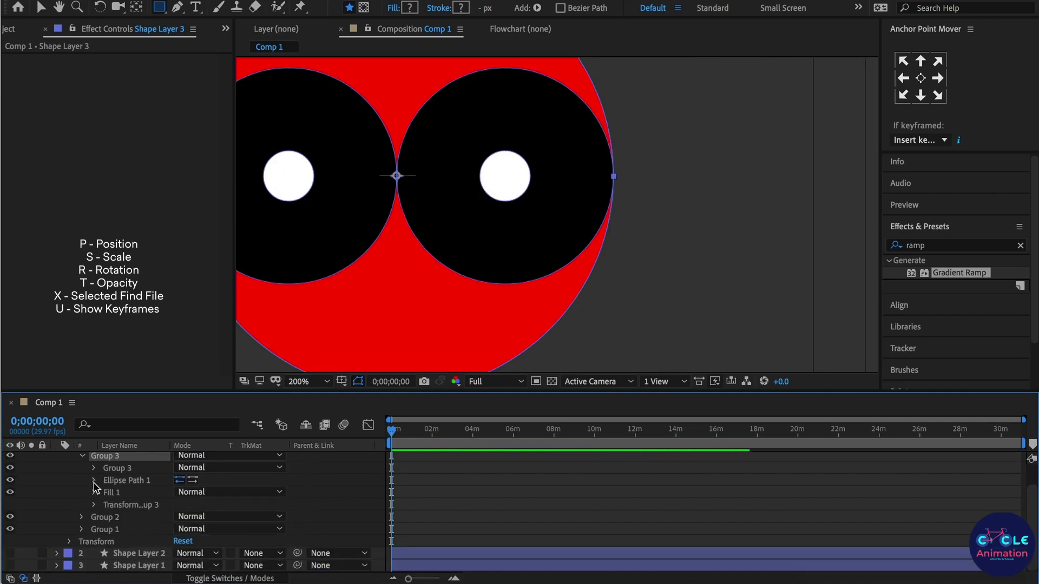
Change the copied disc's fill to white (FFFFFF).
click(103, 482)
click(107, 494)
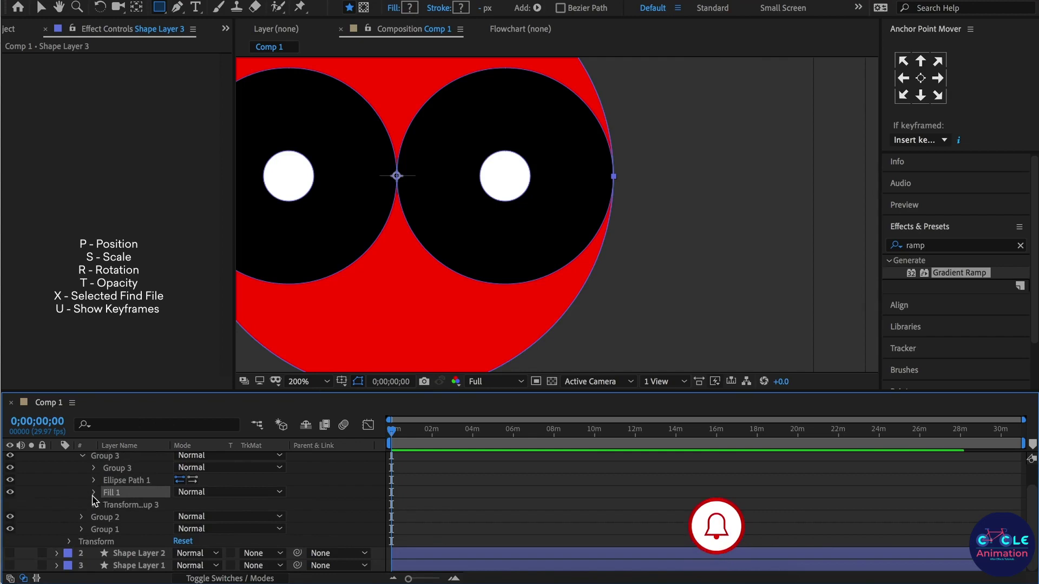
click(94, 493)
click(179, 529)
text(FFFFFF)
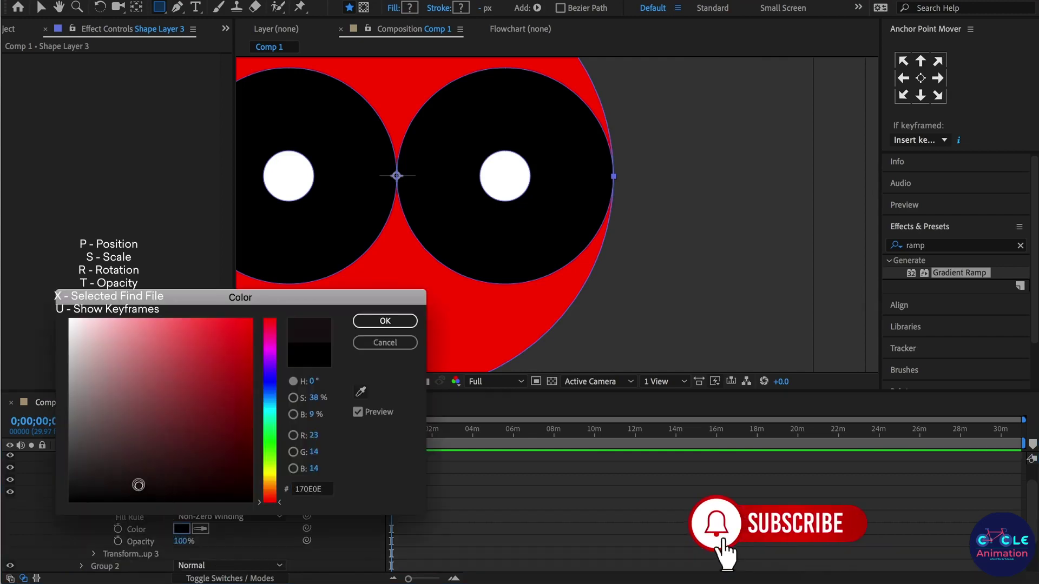
click(385, 321)
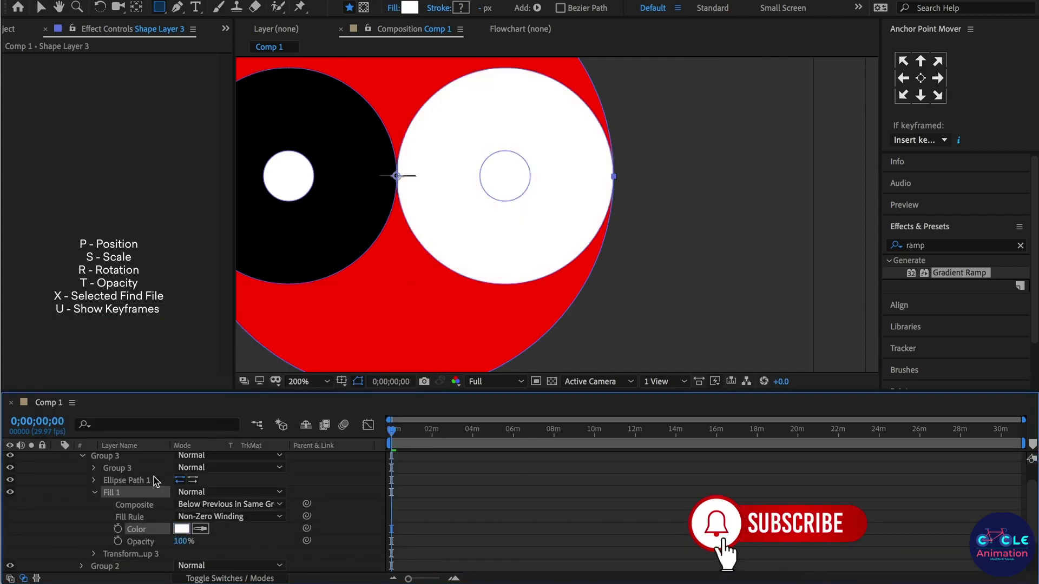
click(95, 493)
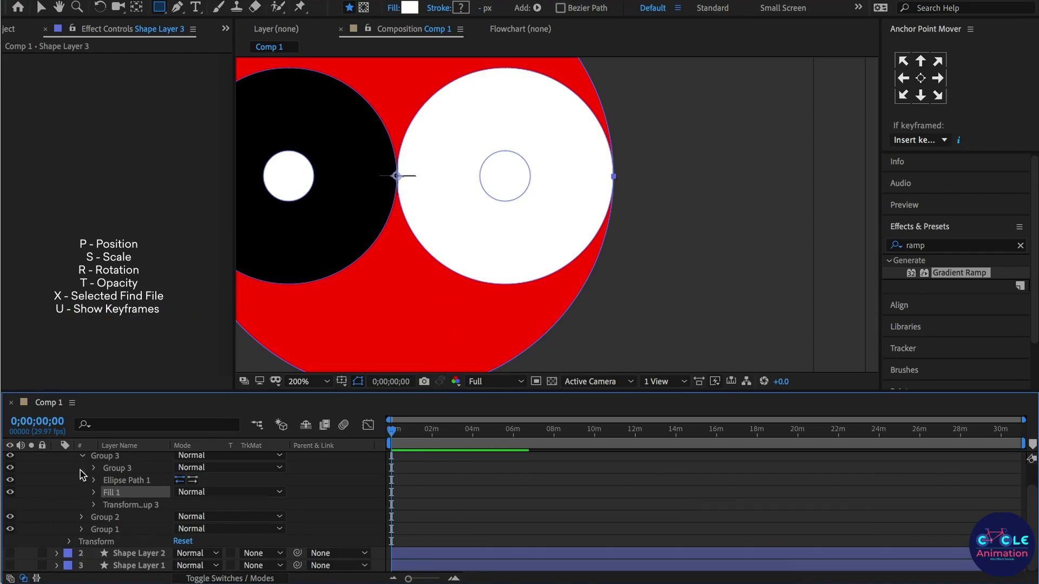
Make the copy's inner dot black and collapse the layer's contents.
click(94, 468)
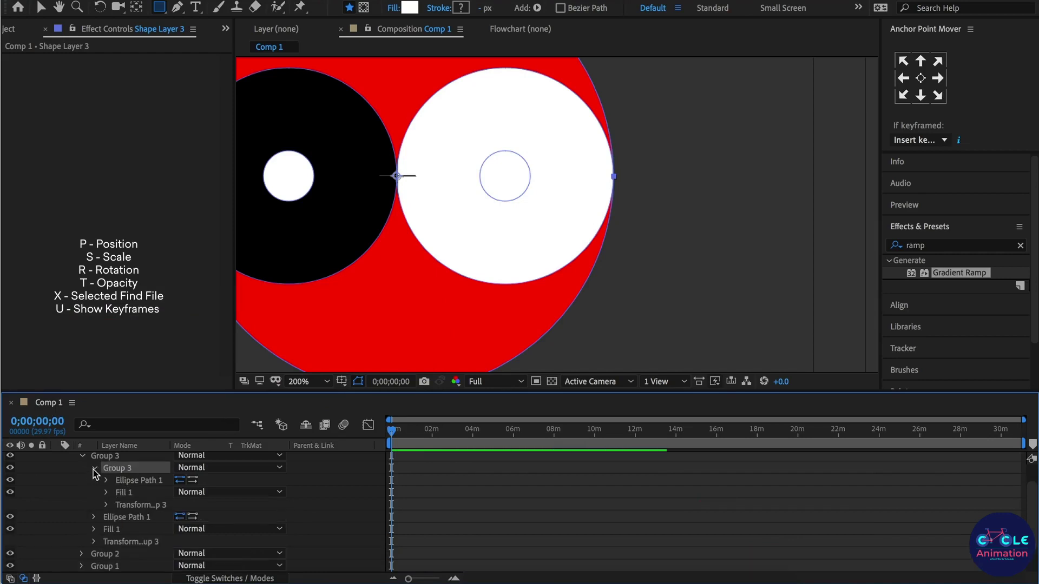
click(409, 7)
click(211, 502)
click(384, 321)
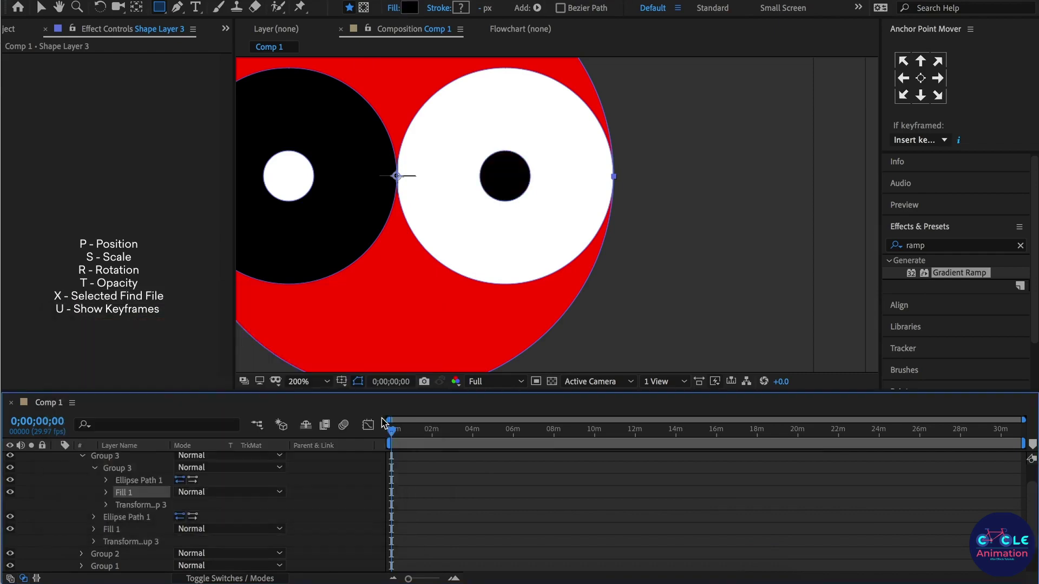
click(408, 477)
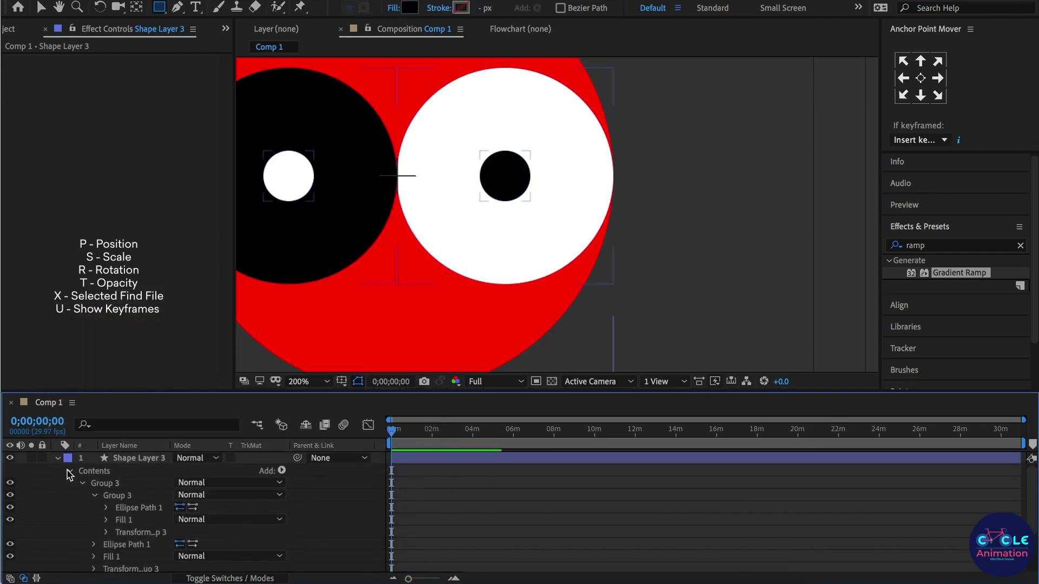
click(69, 474)
scroll(640, 171, down, 2)
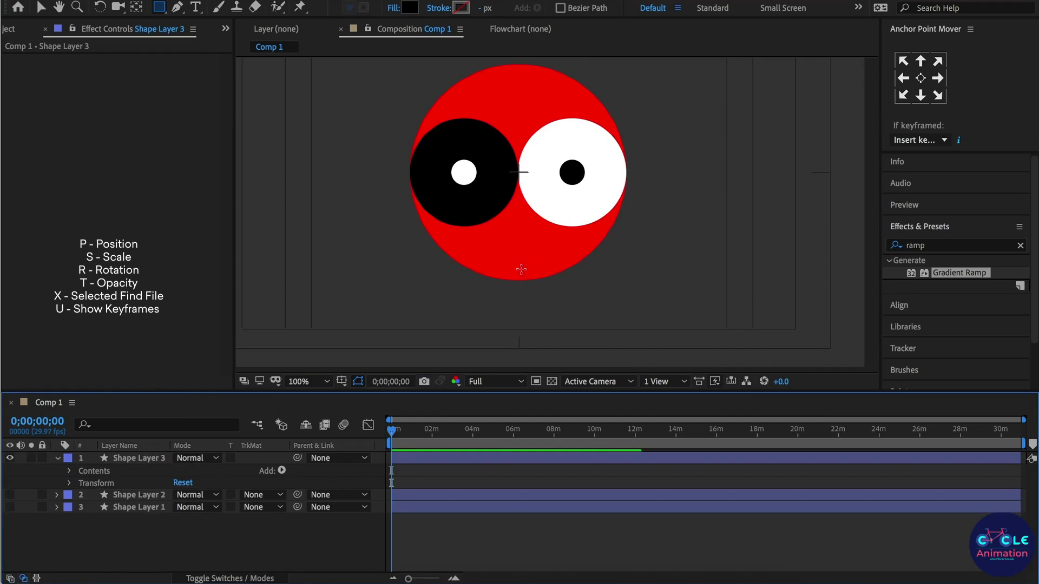
Collapse Shape Layer 3 and make Shape Layers 1 and 2 visible again.
key(v)
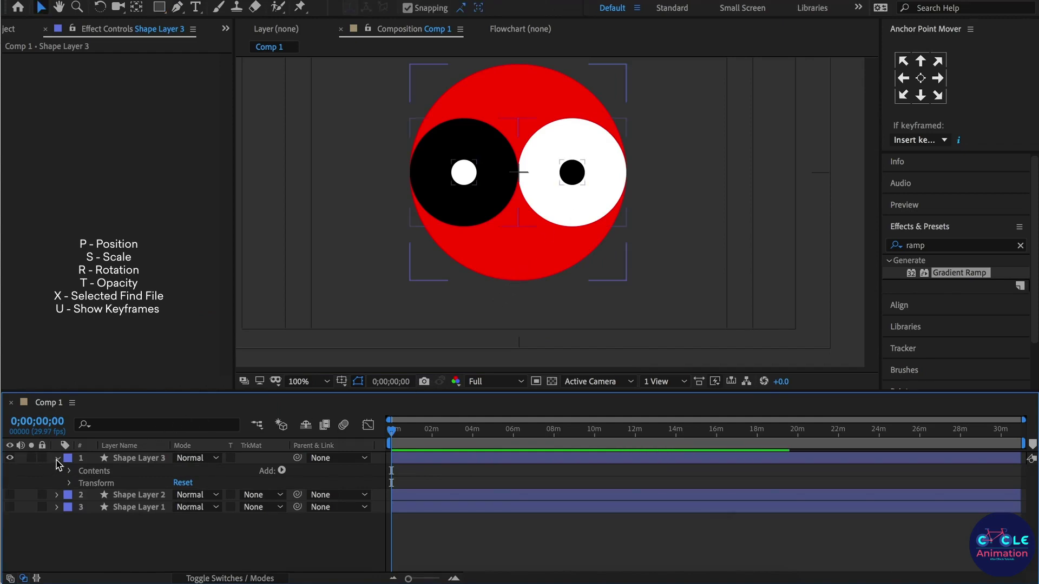
click(57, 460)
click(58, 459)
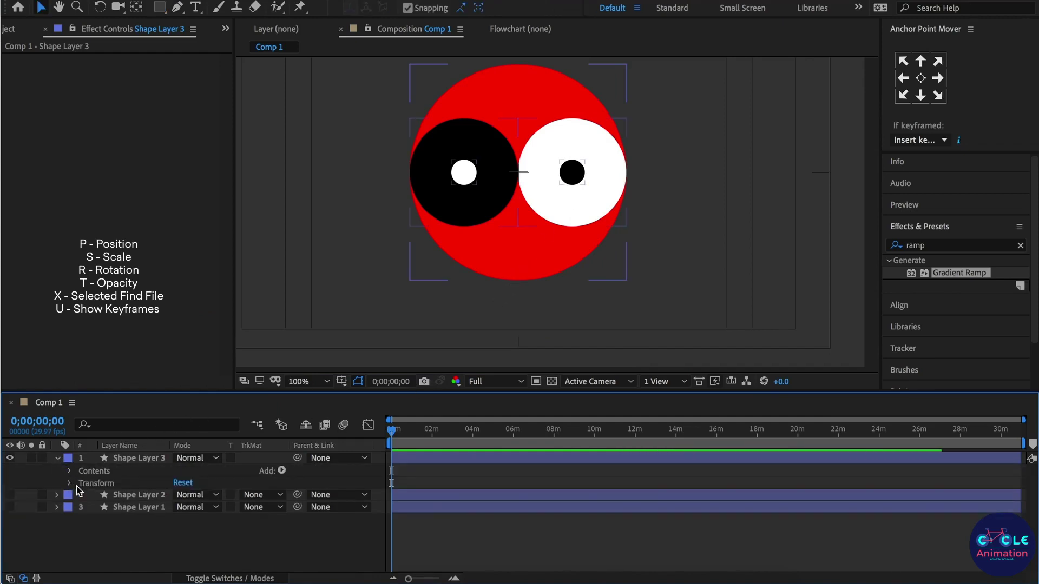
click(56, 459)
drag(10, 482, 10, 470)
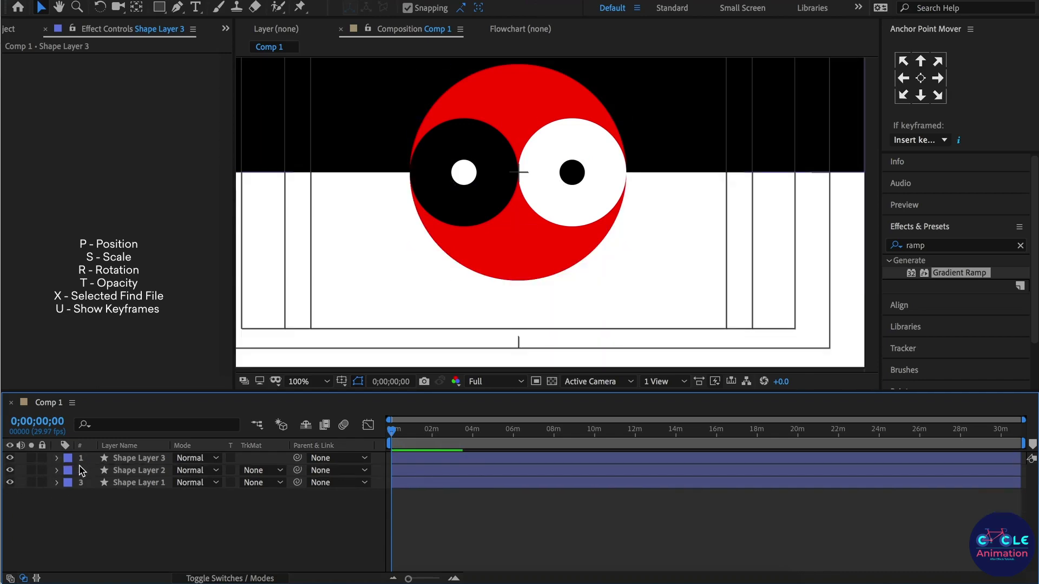
click(9, 458)
click(10, 459)
Duplicate Shape Layer 3 as Shape Layer 4 and hide the original.
click(126, 460)
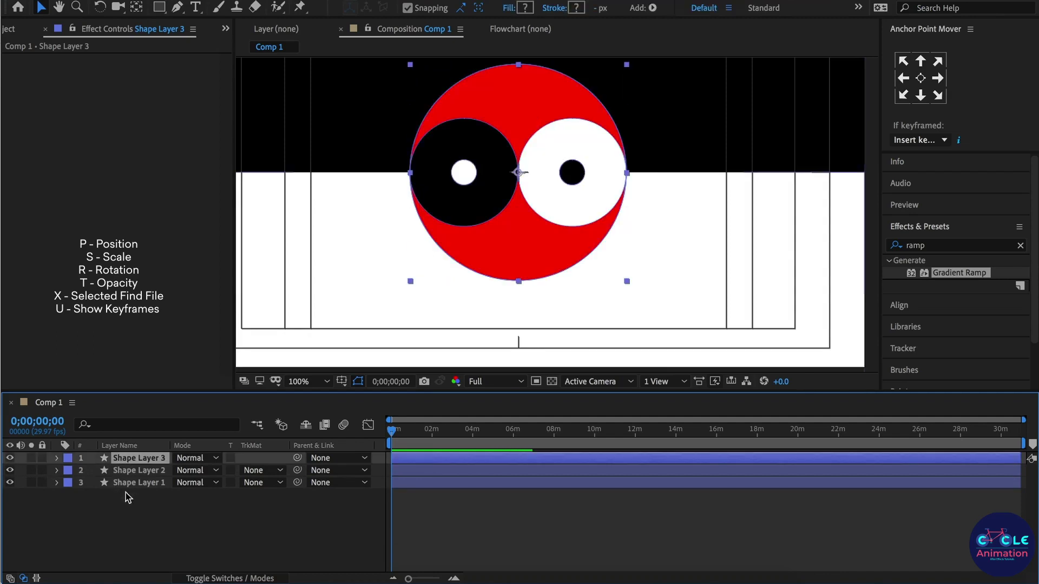
key(ctrl+d)
click(11, 470)
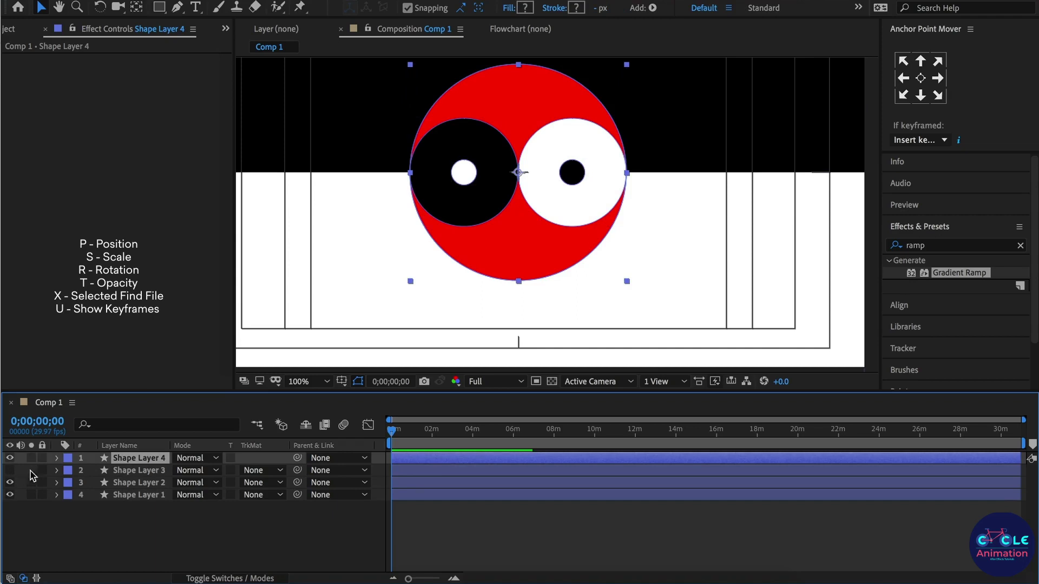
Hide the red circle Group 1 in Shape Layer 4, then hide that layer.
click(56, 458)
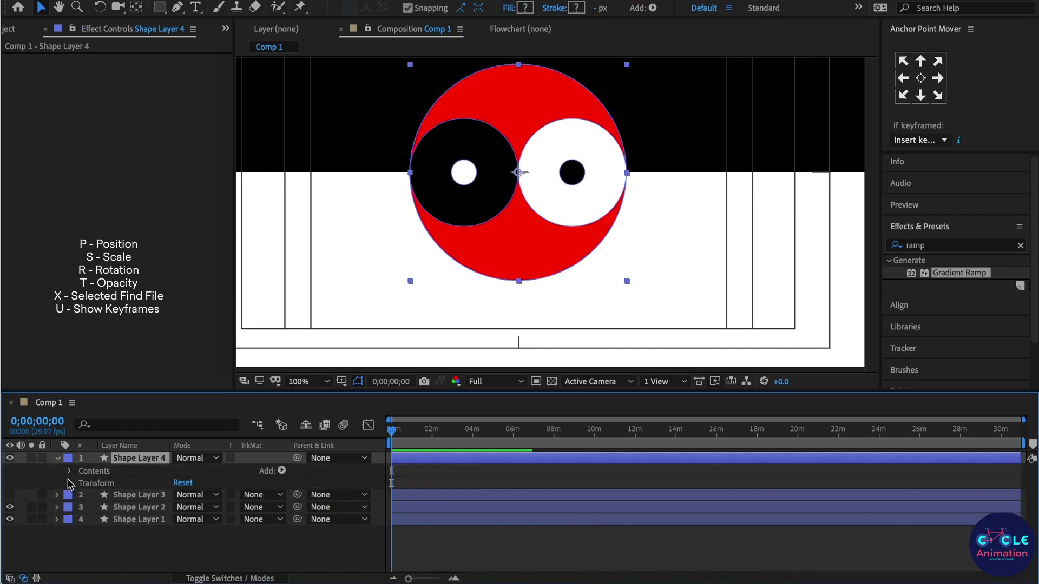
click(69, 472)
click(82, 508)
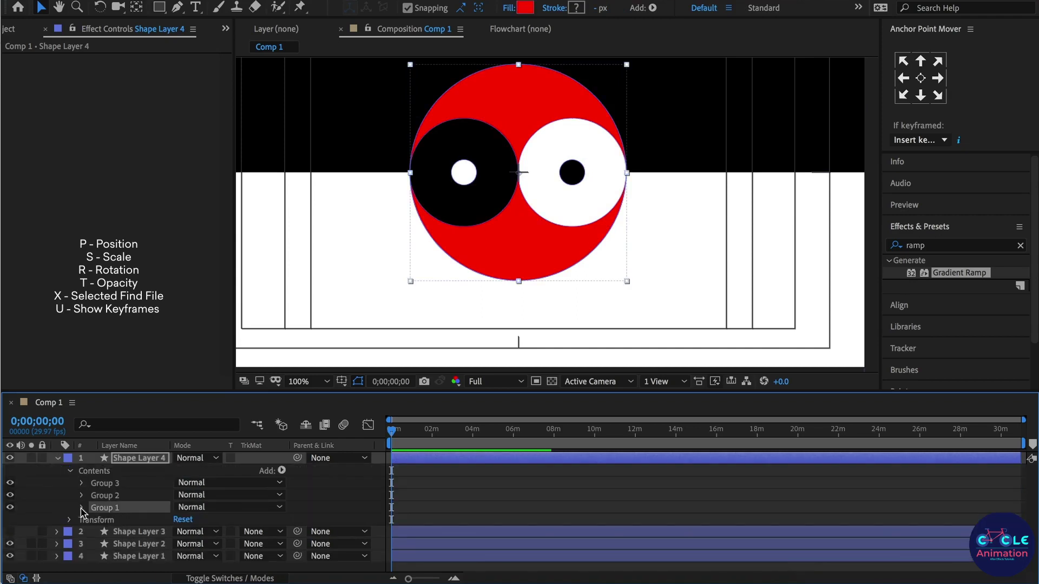
click(10, 507)
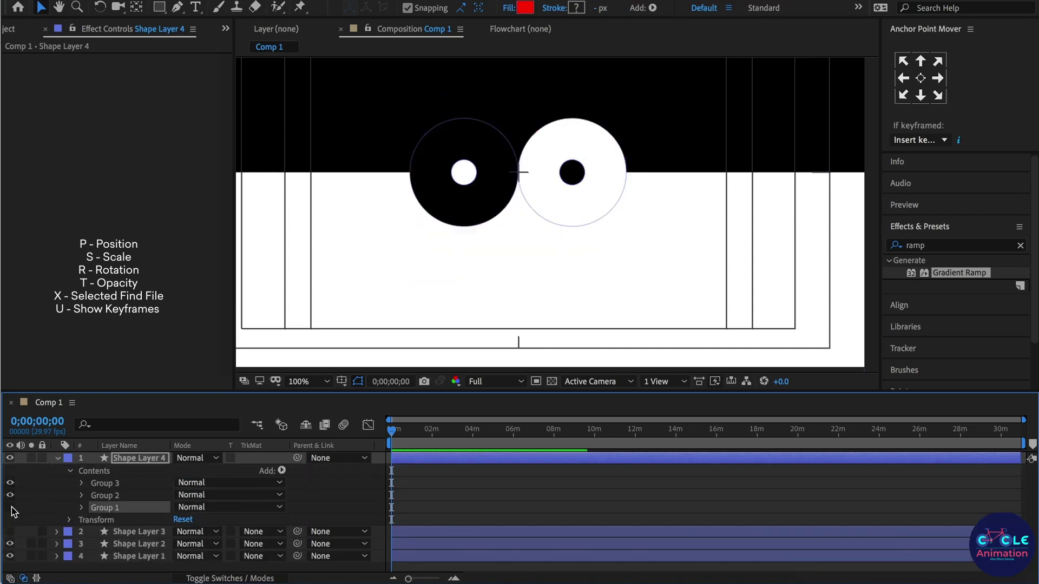
click(58, 458)
click(10, 459)
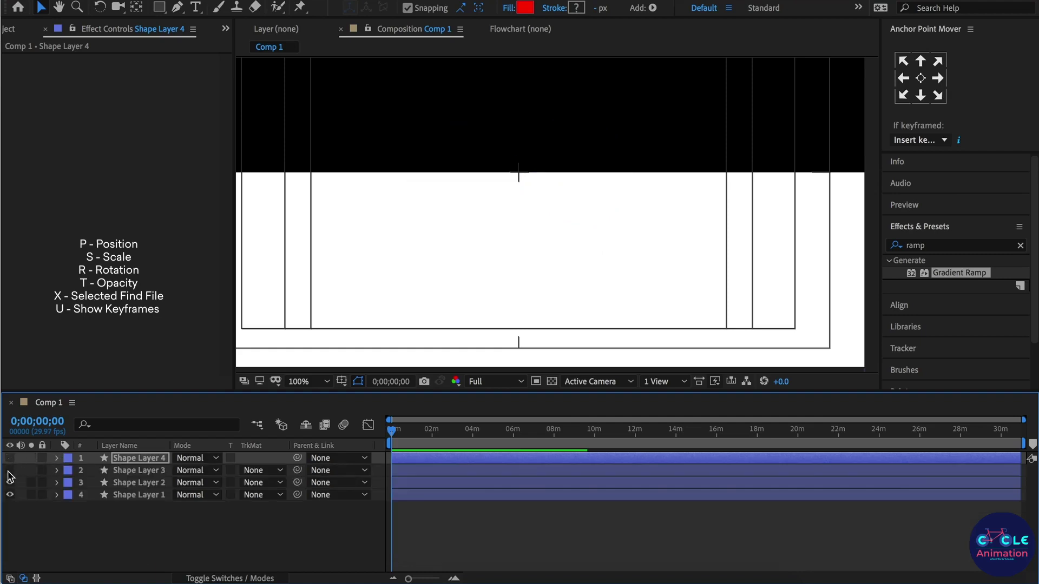
Show Shape Layer 3 with only its red circle, hiding Groups 2 and 3.
click(57, 470)
click(70, 482)
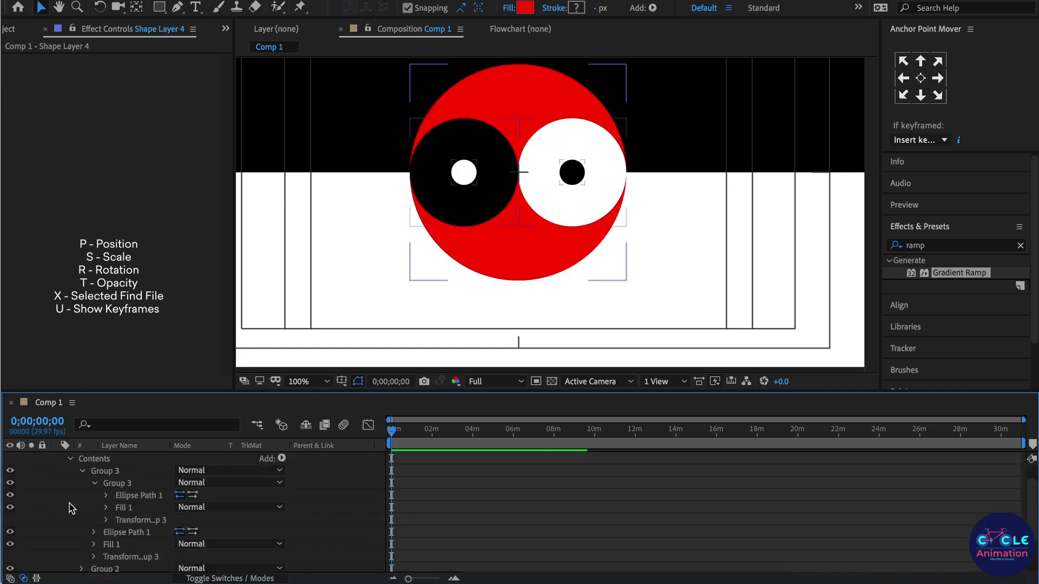
click(81, 471)
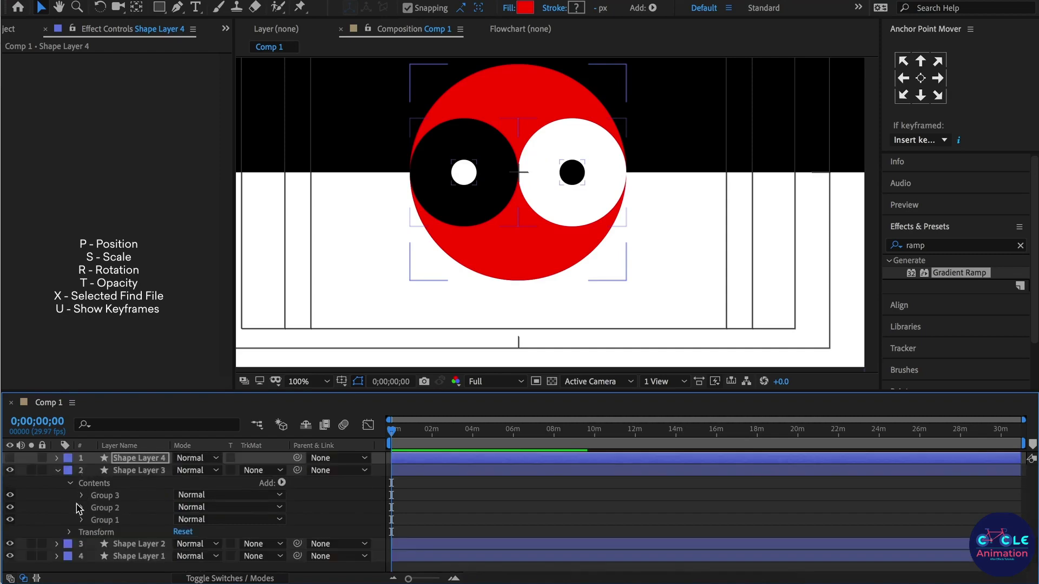
click(11, 508)
click(10, 495)
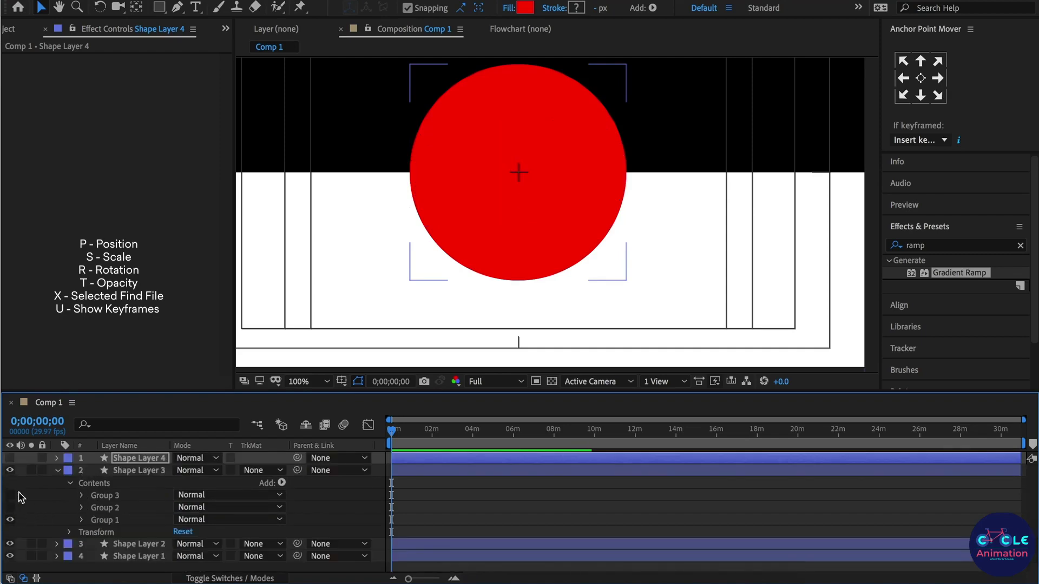
click(58, 472)
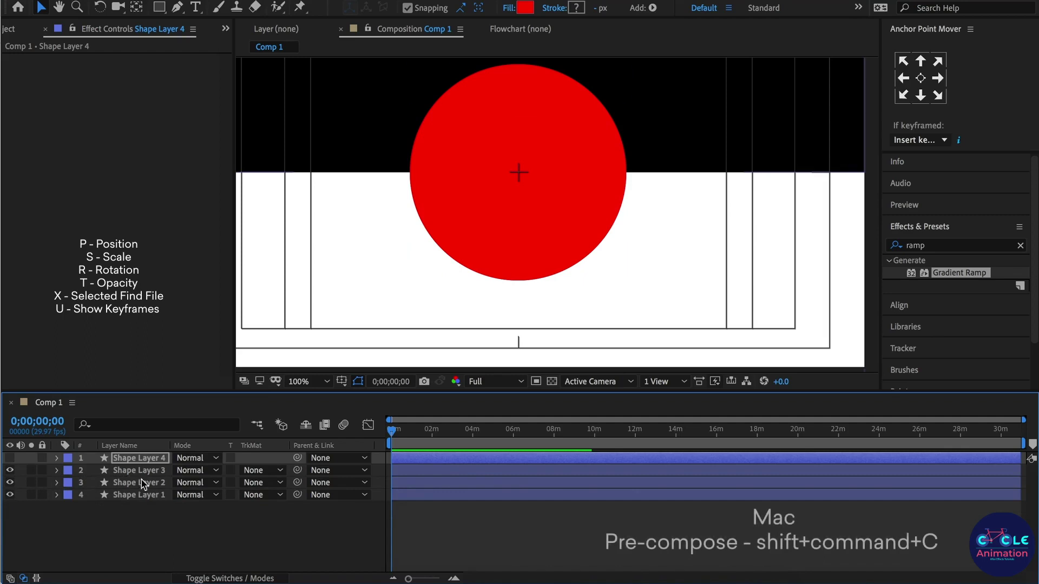
Pre-compose Shape Layers 1 and 2 into Pre-comp 1 with an Alpha Matte.
click(162, 482)
shift+click(154, 495)
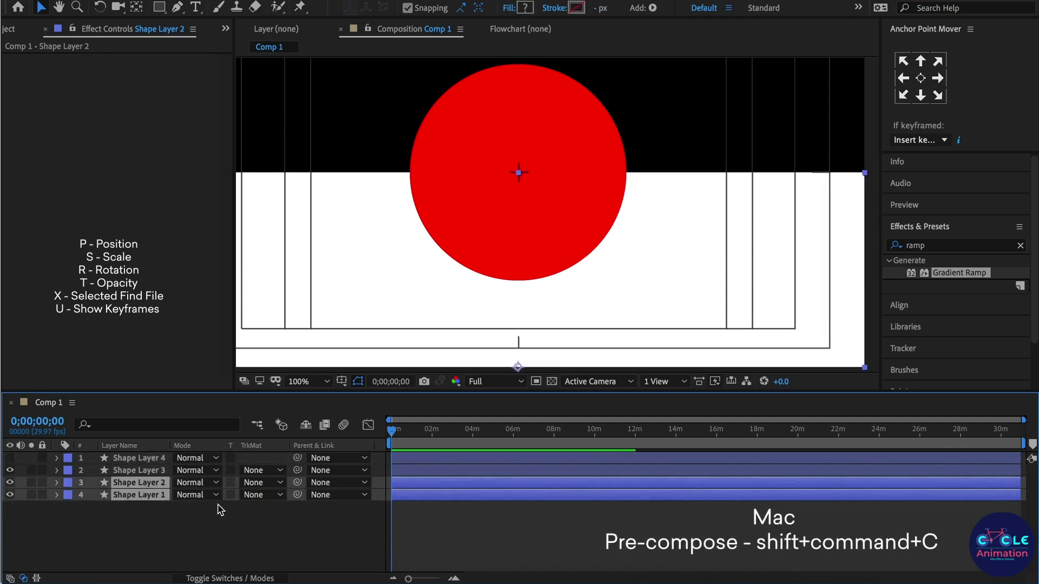
key(super+shift+c)
click(268, 258)
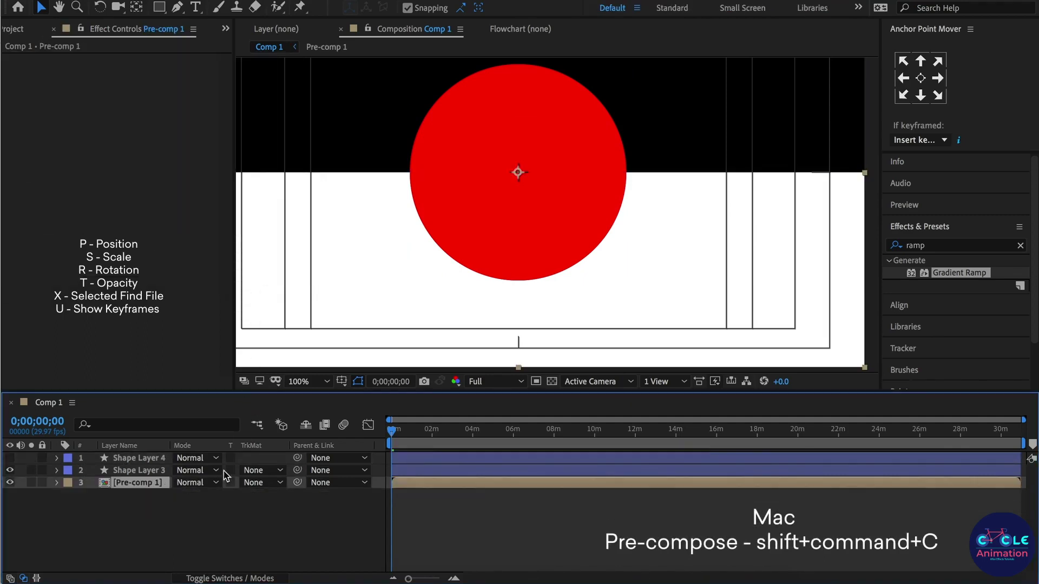
click(254, 482)
click(277, 516)
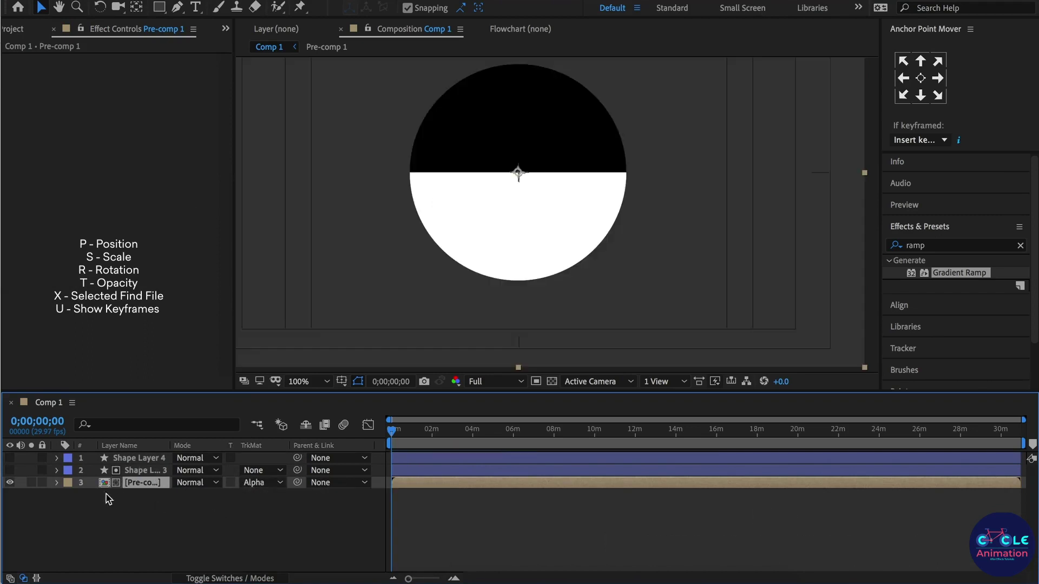
Show Shape Layer 4's eye circles on top and select all three layers.
click(9, 457)
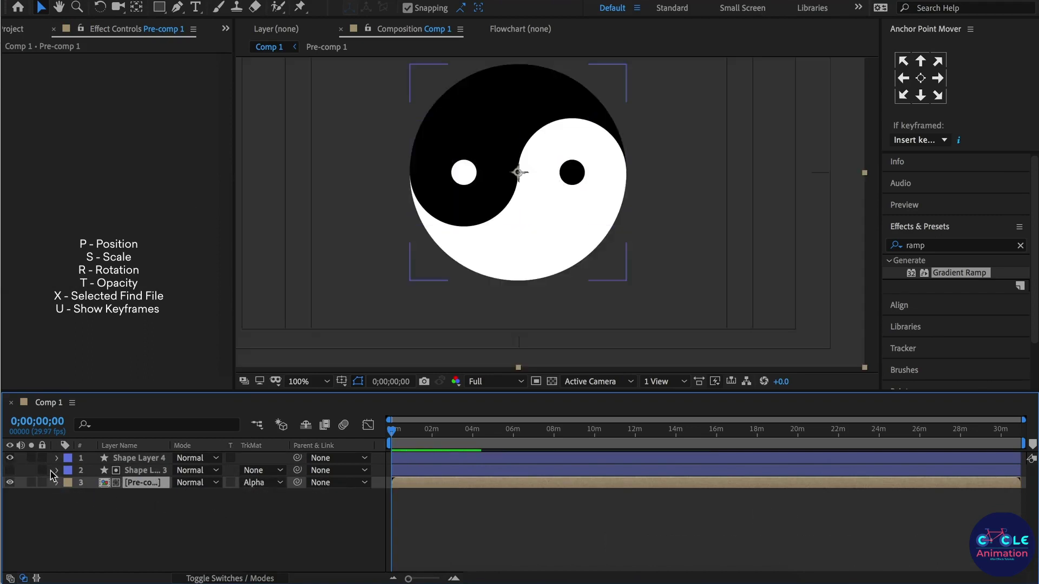
click(63, 498)
scroll(514, 209, down, 2)
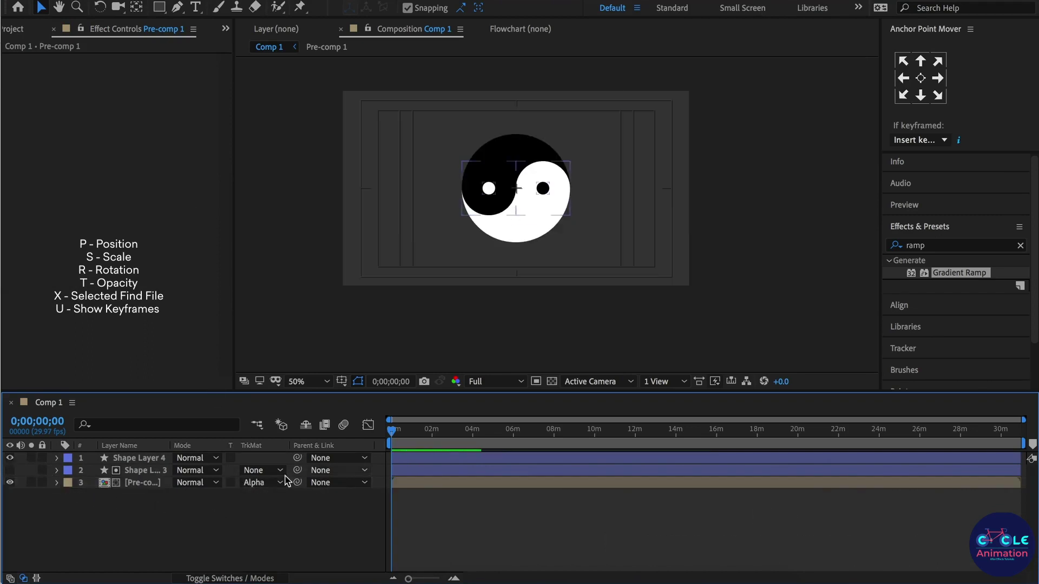
key(ctrl+a)
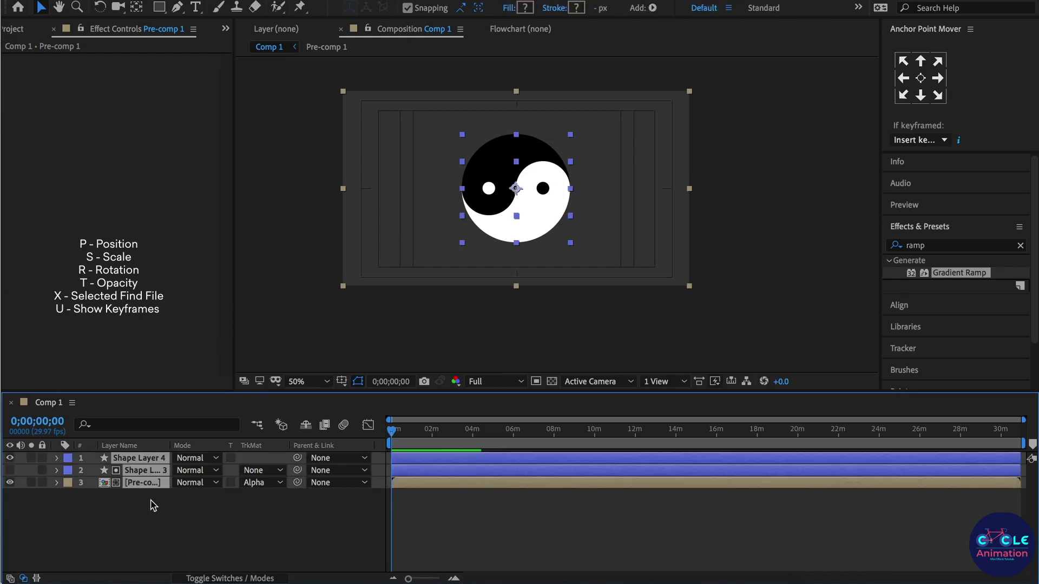
Pre-compose all layers into a new composition named Symbol.
key(ctrl+shift+c)
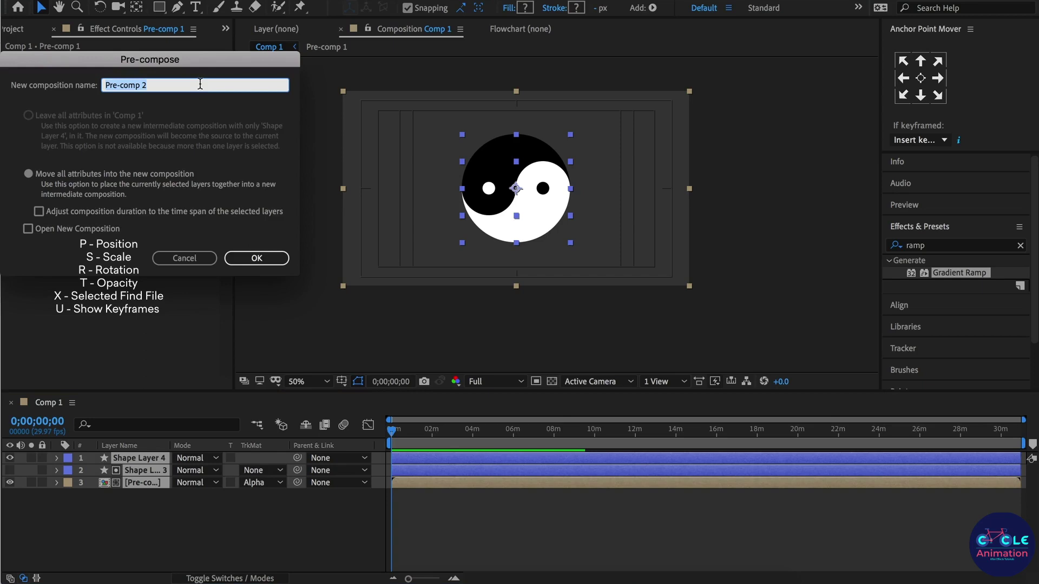
text(Symbol)
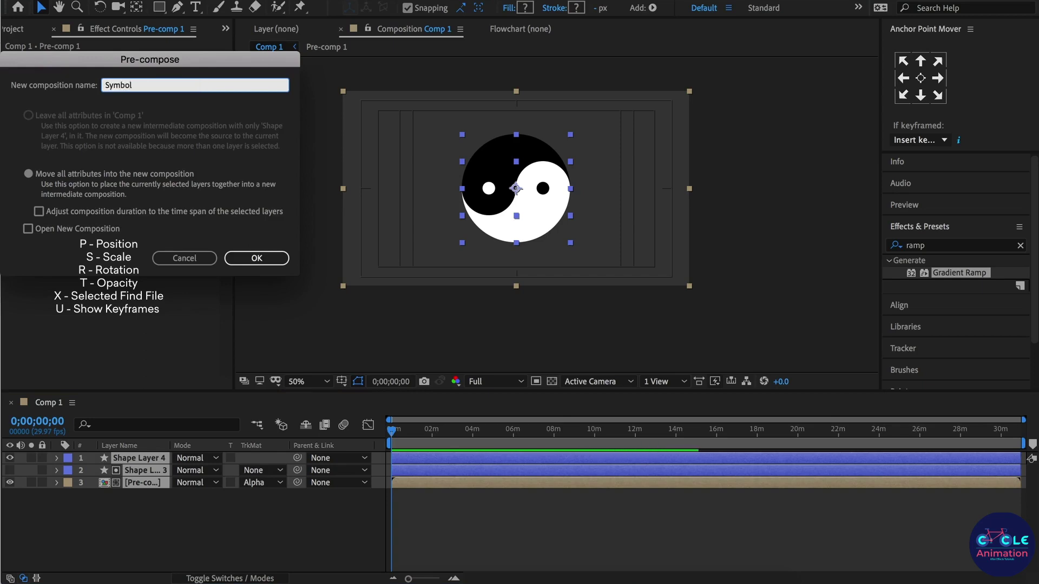
key(Return)
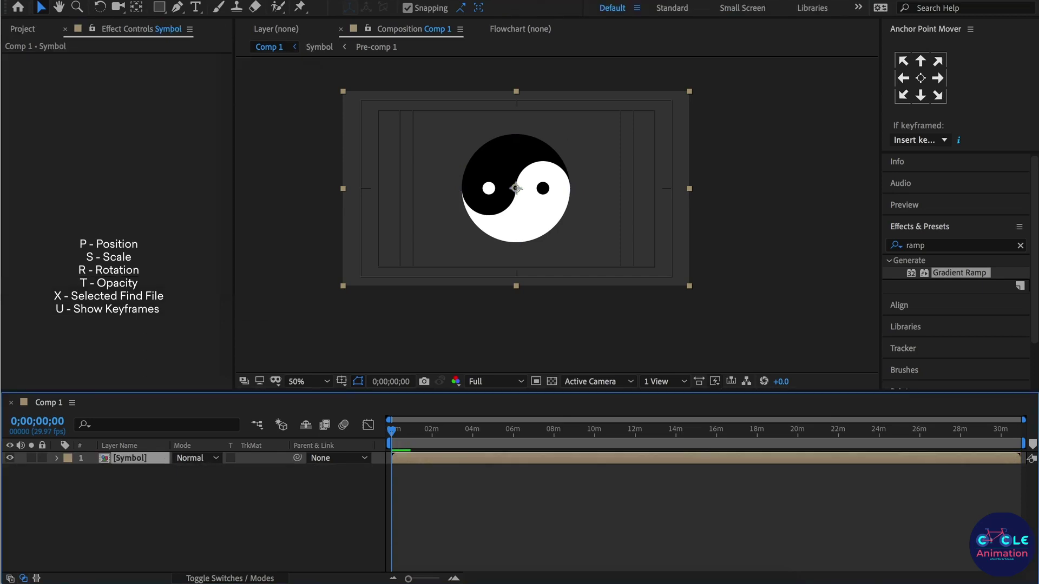
Keyframe Rotation at 0 on frame 0 and 1x at 3 seconds.
key(r)
key(semicolon)
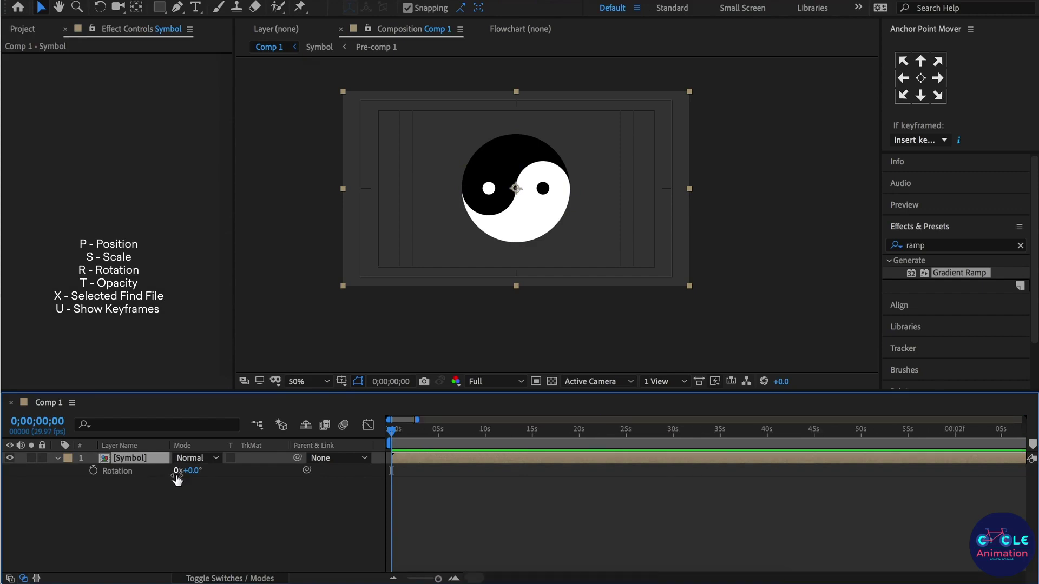
click(93, 471)
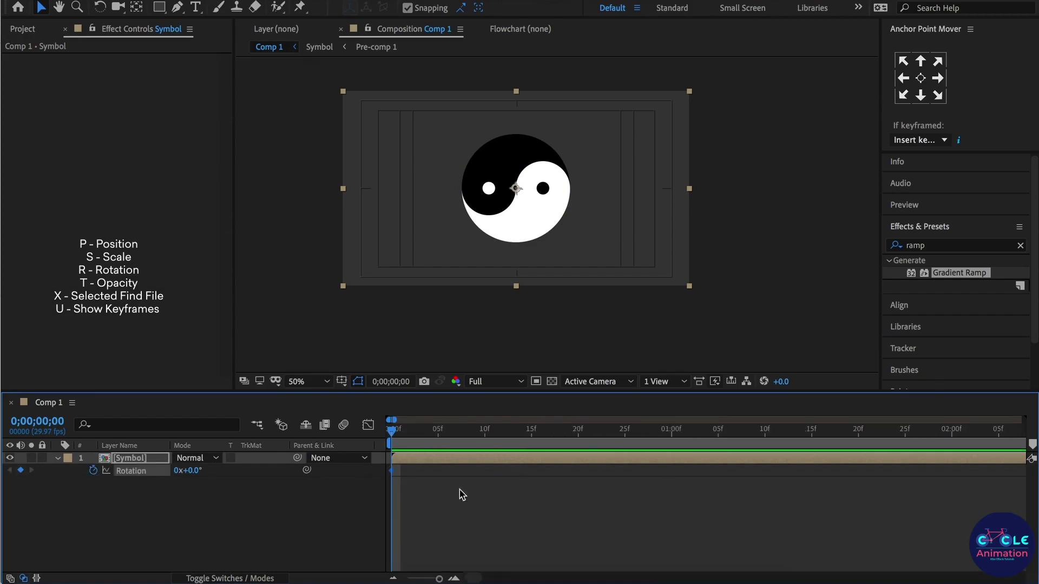
key(semicolon)
click(684, 431)
drag(686, 452, 689, 452)
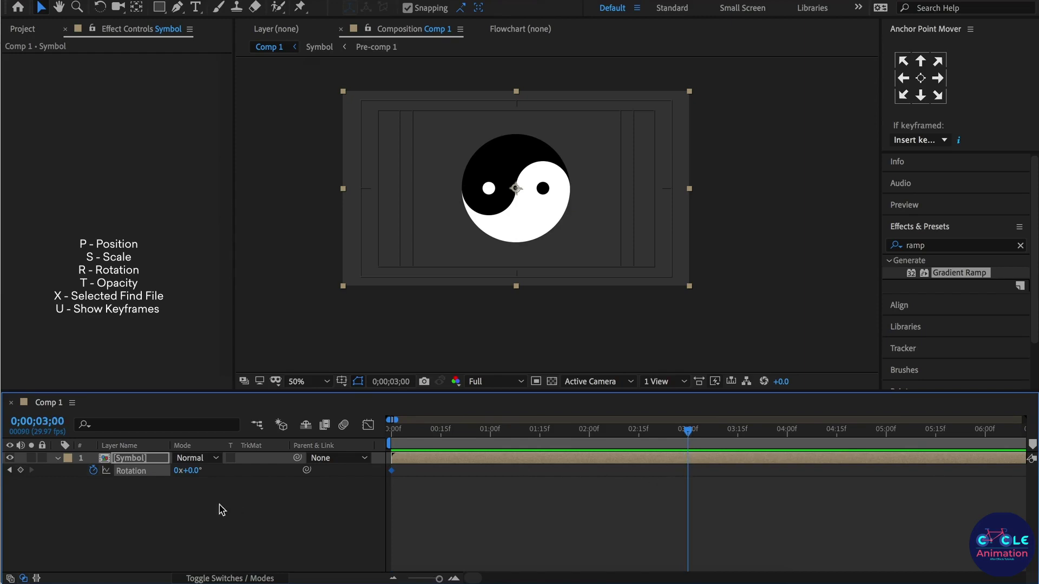
click(175, 470)
key(Return)
End the work area at 3 seconds and preview the rotation.
key(n)
key(space)
click(487, 513)
key(space)
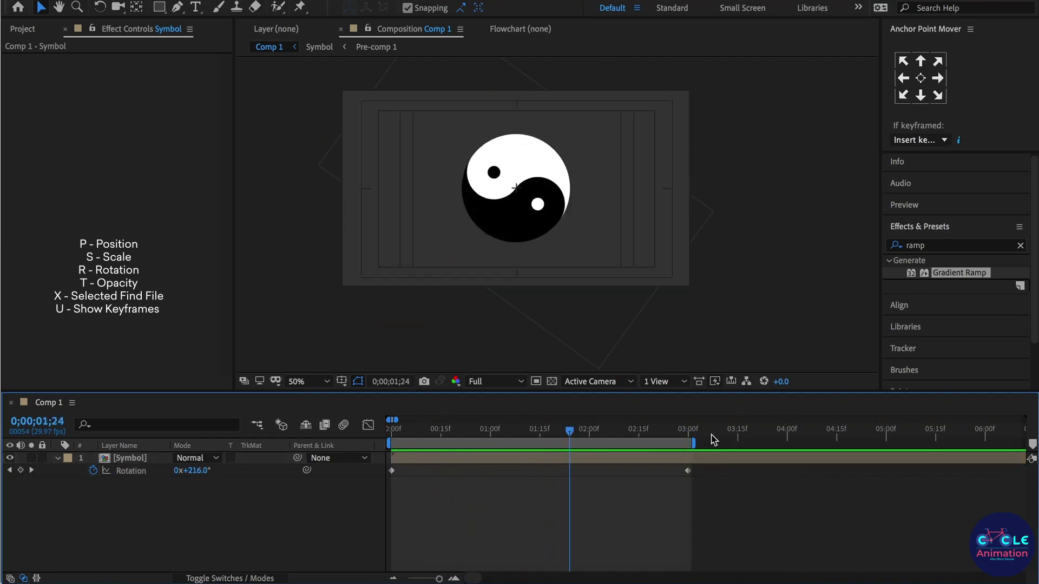
click(688, 433)
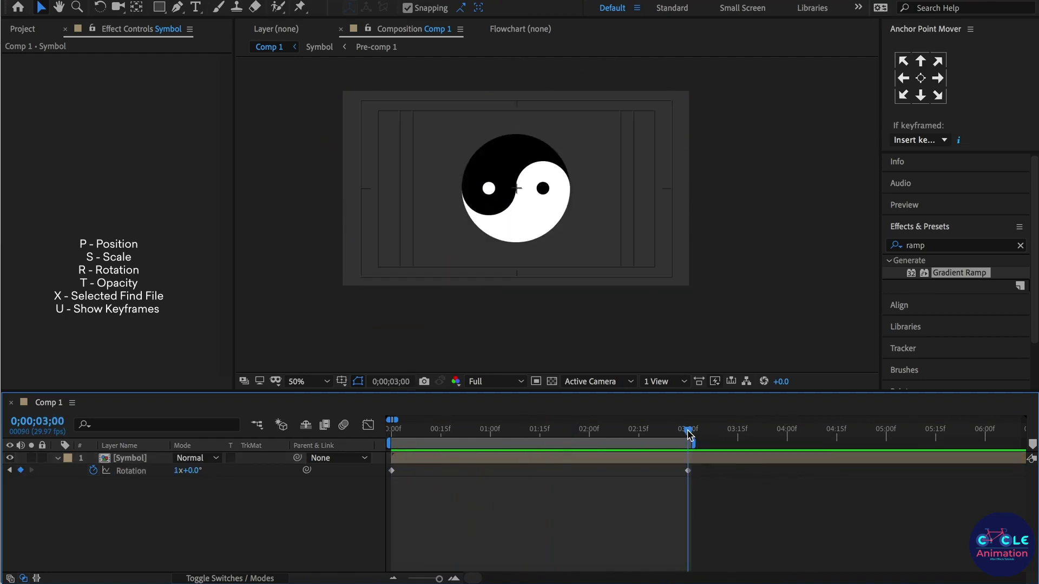
Change the 3-second rotation to -1 revolutions and replay from the start.
click(175, 471)
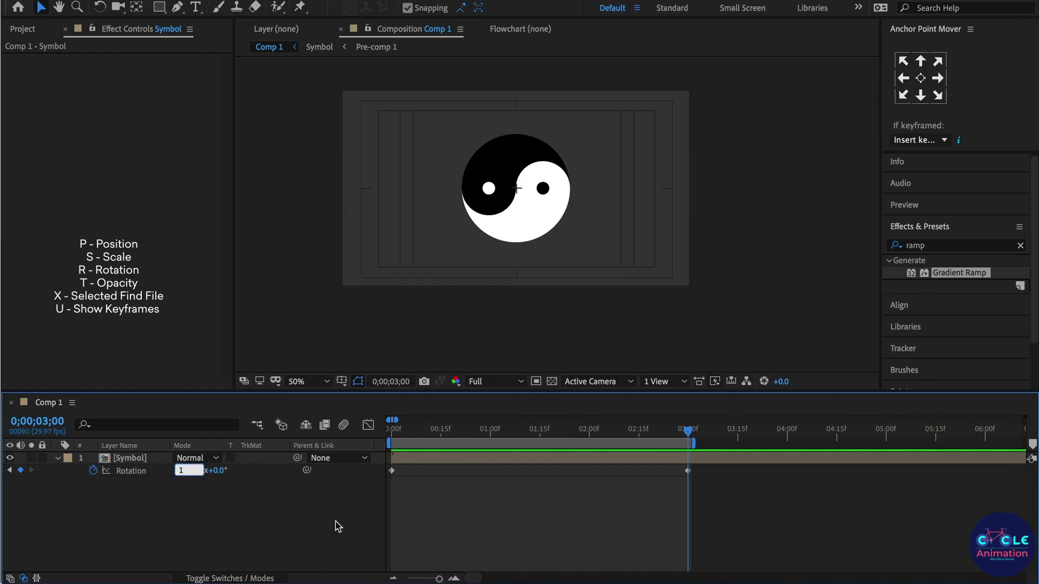
key(Return)
key(Home)
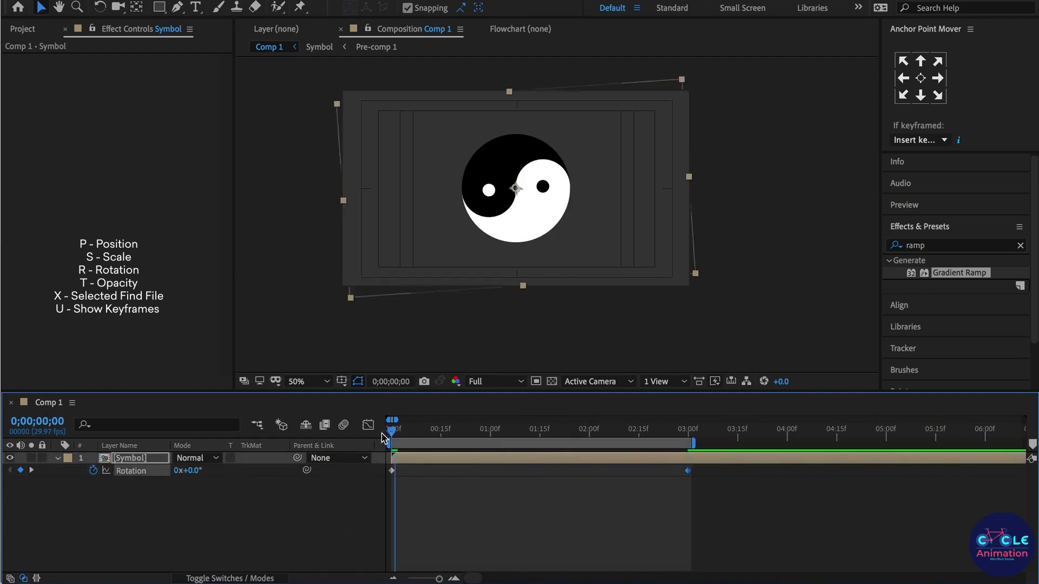
click(418, 501)
key(space)
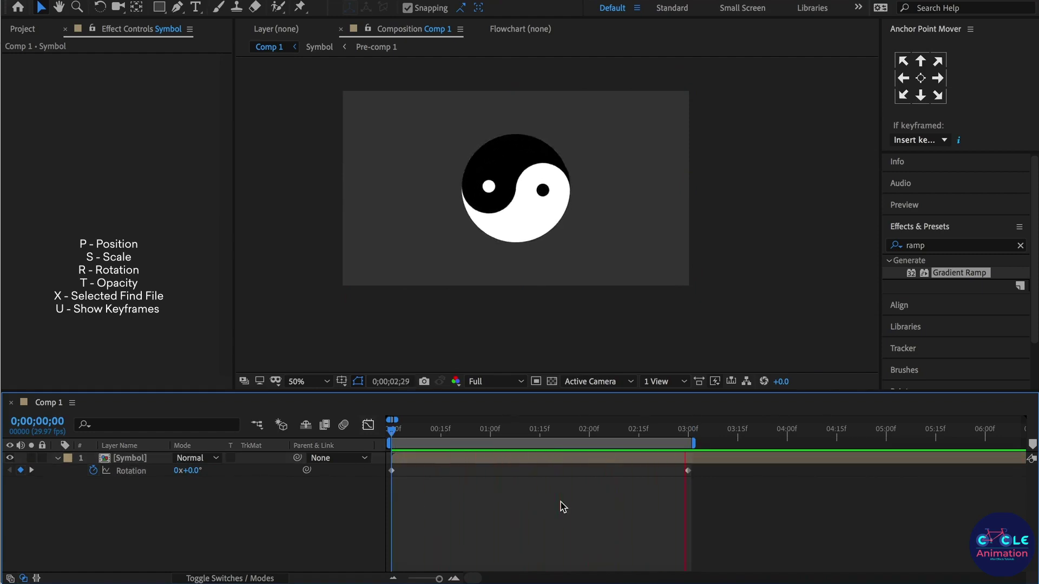
key(space)
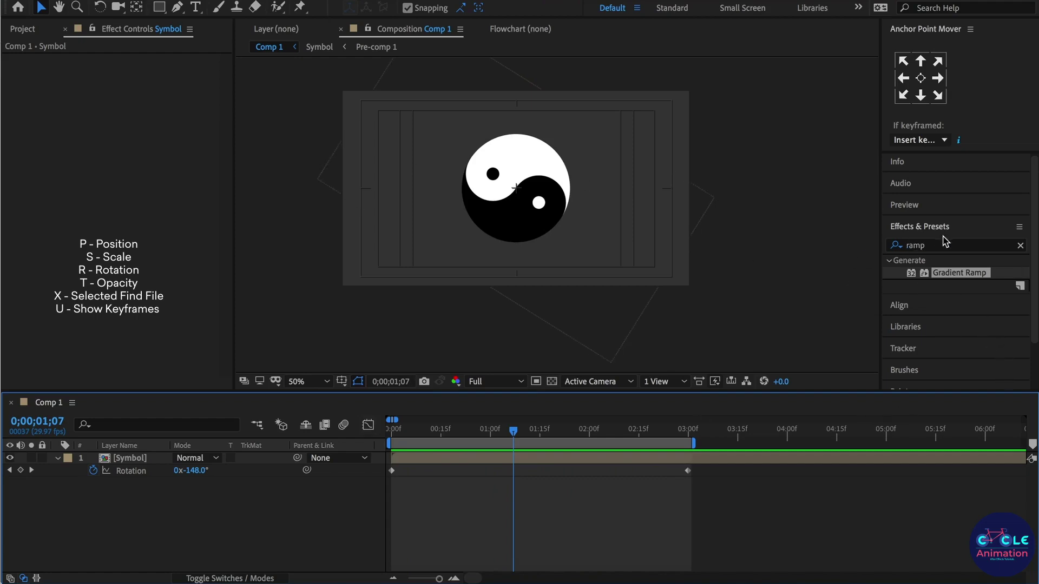
Add an adjustment layer above the symbol and apply Gradient Ramp.
click(270, 0)
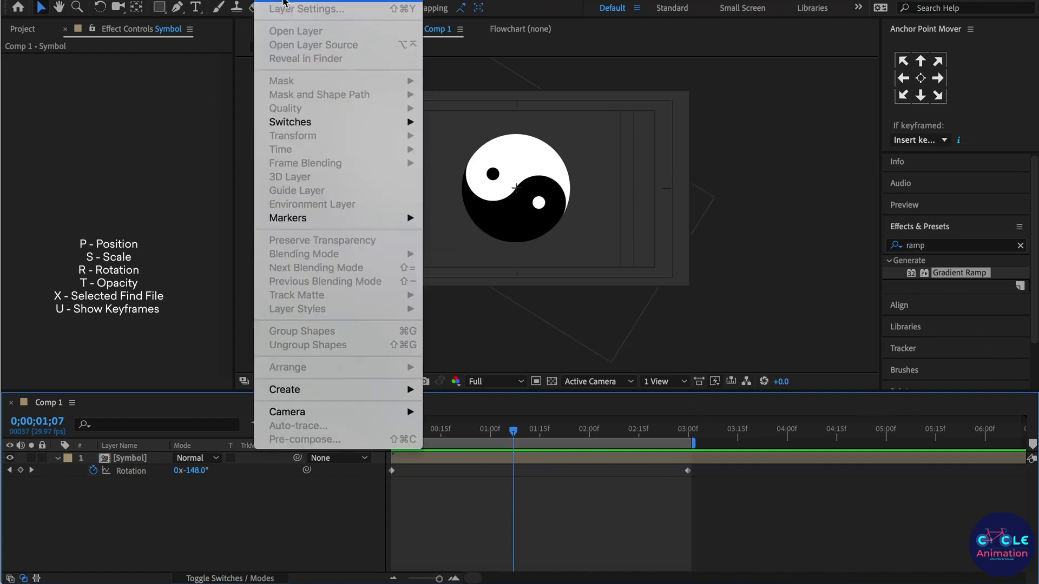
mouse_move(301, 2)
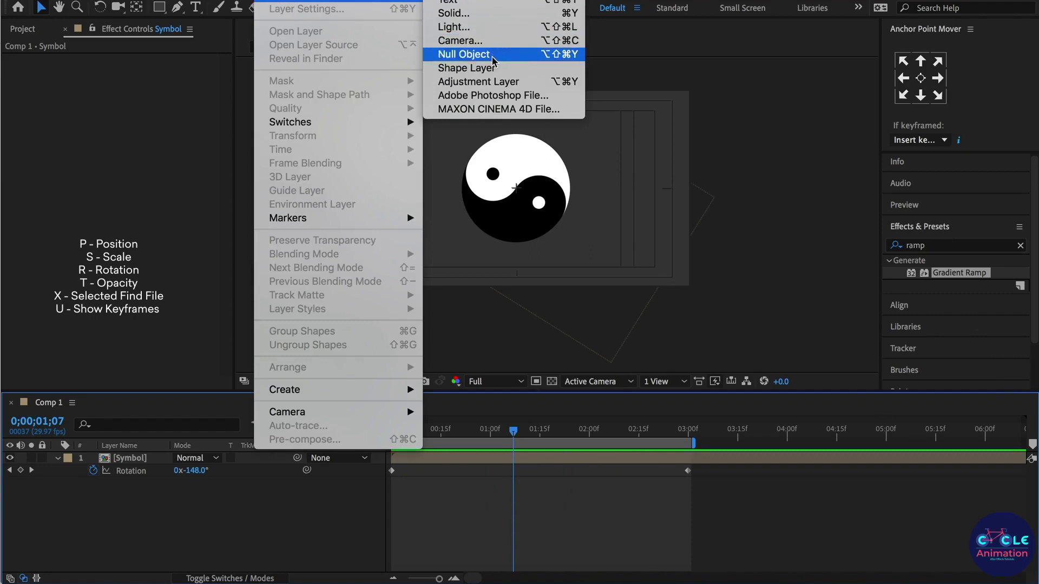
click(495, 82)
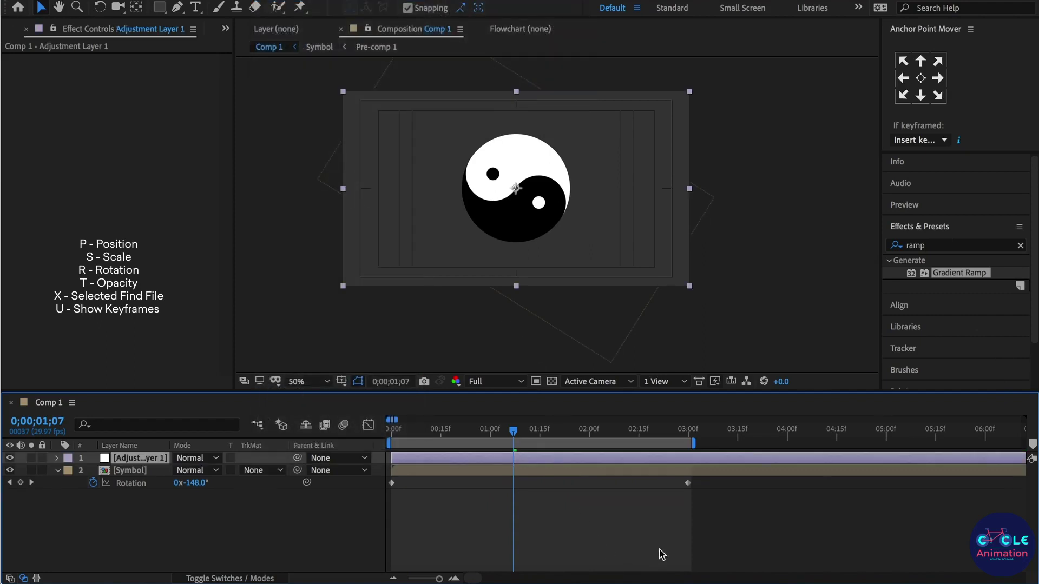
click(930, 249)
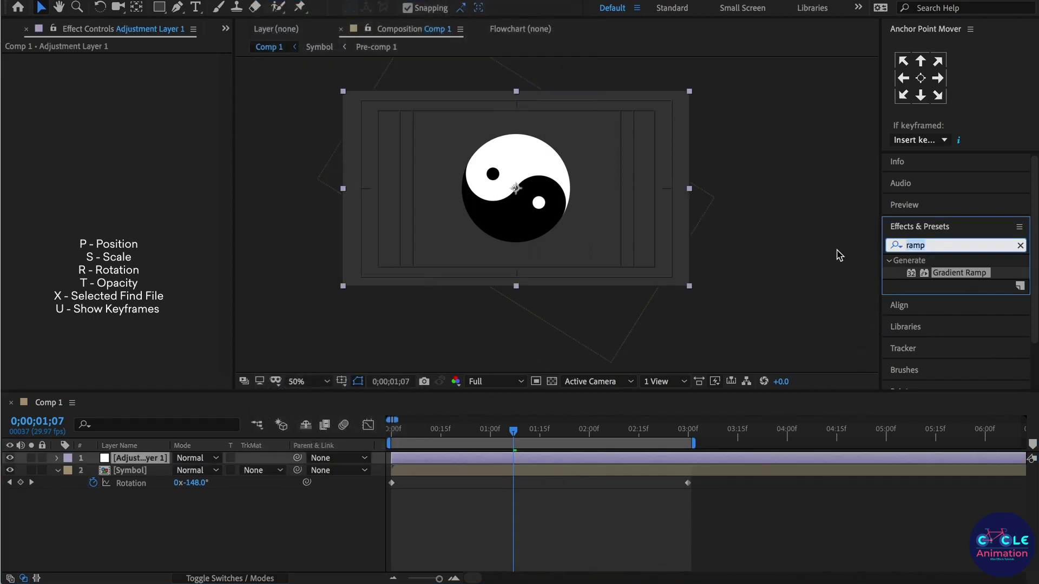
text(ramp)
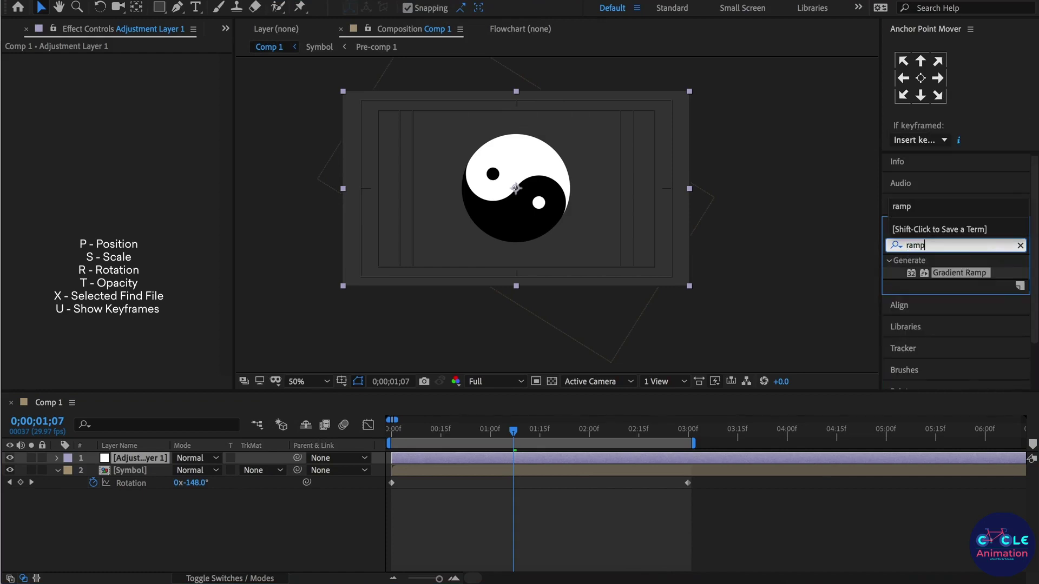
double_click(947, 275)
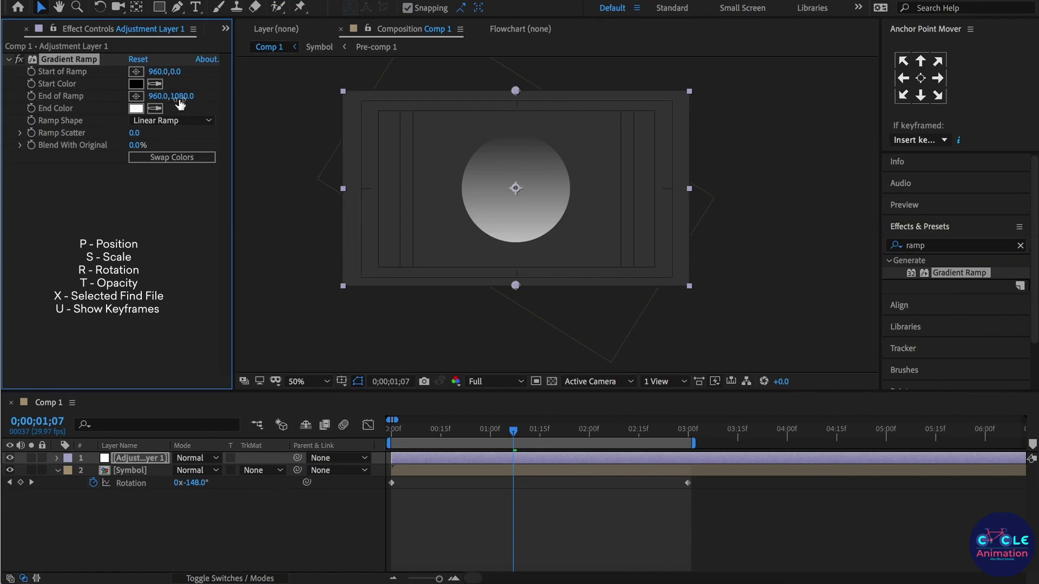
Make the ramp radial from circle centre to bottom edge, swapping colours for a white centre.
click(174, 121)
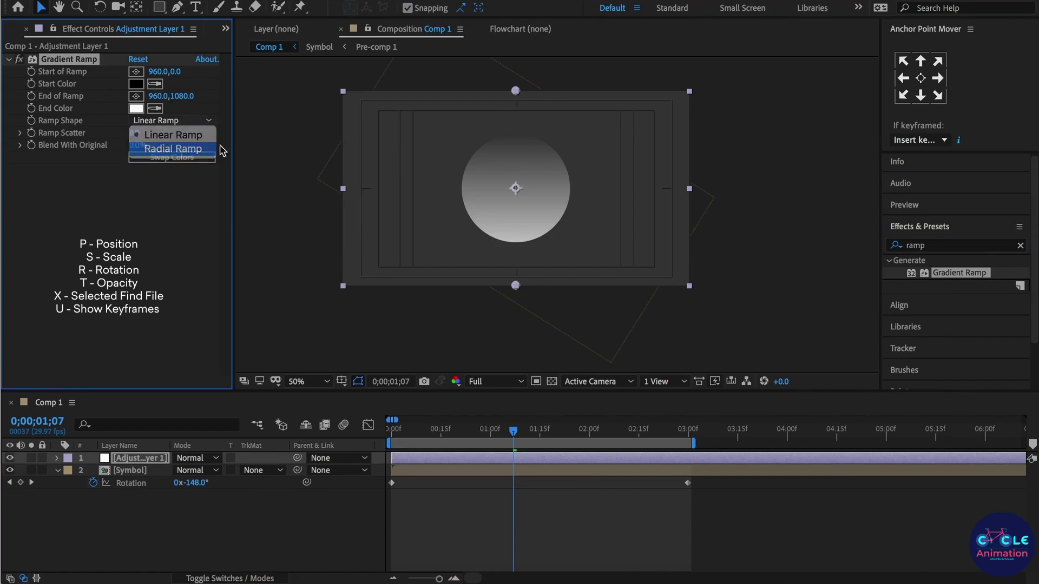
click(184, 152)
drag(512, 98, 518, 193)
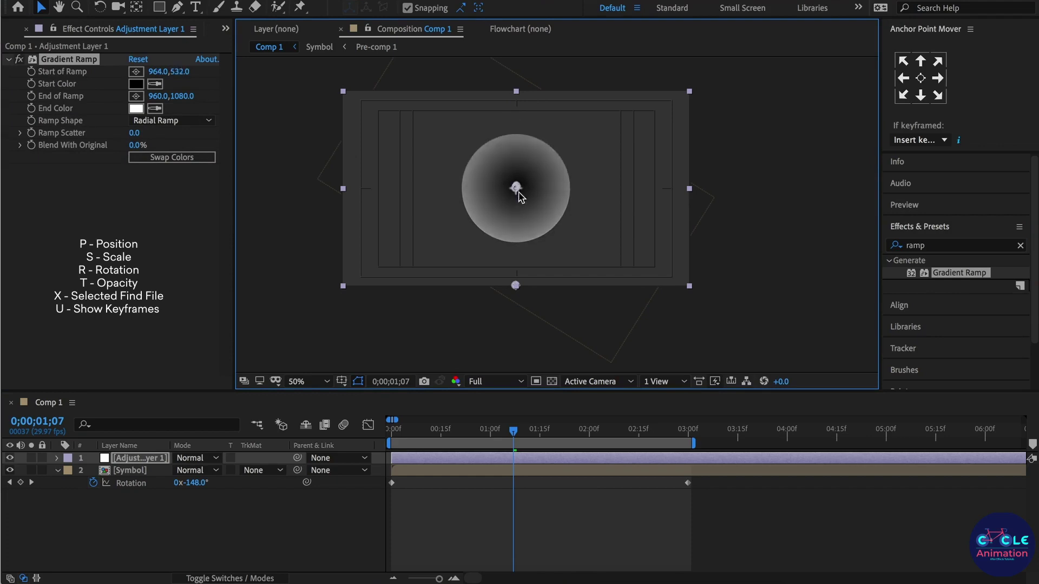
drag(515, 285, 514, 244)
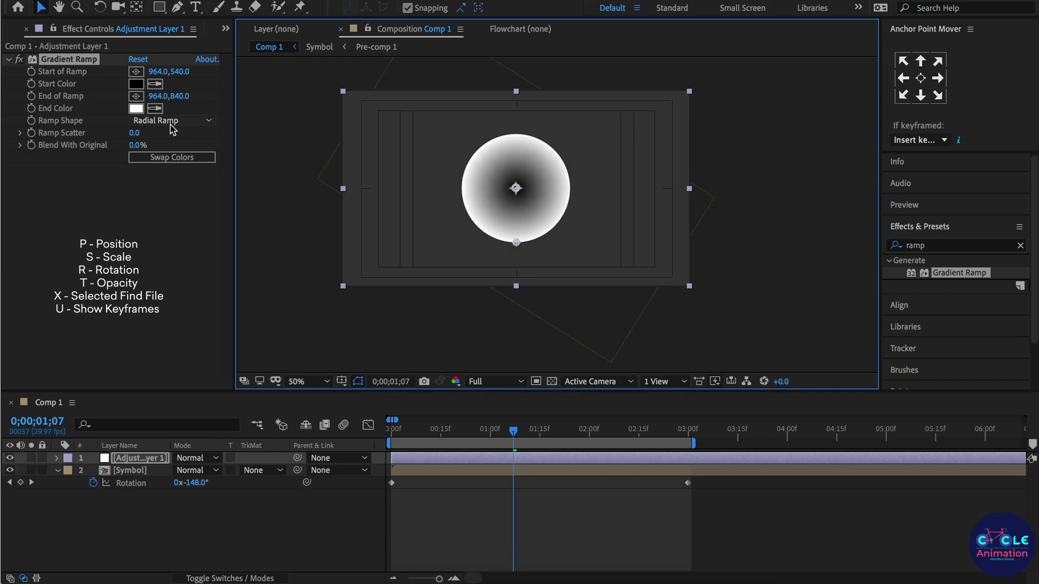
click(187, 158)
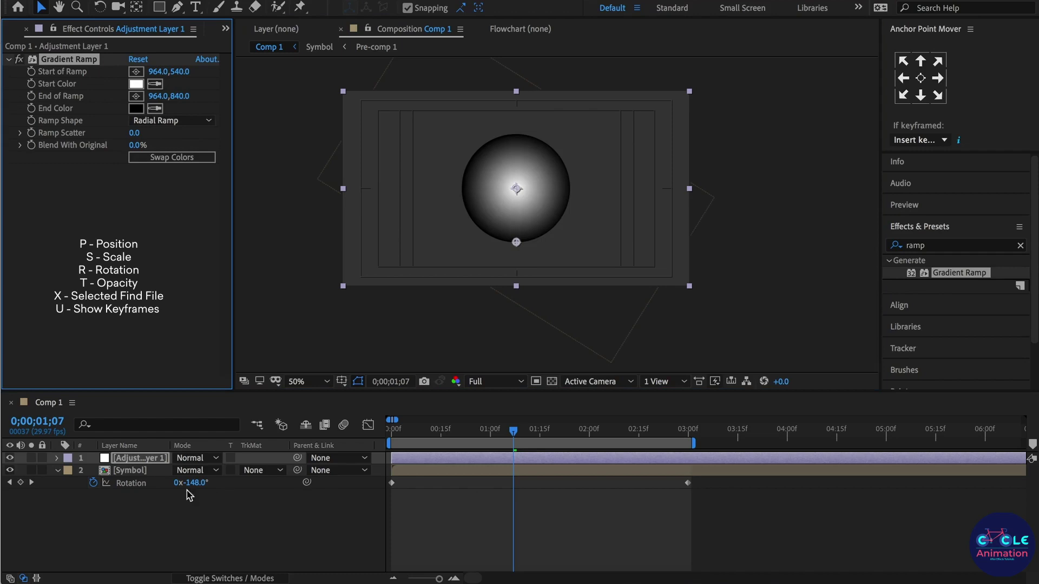
Set the adjustment layer's Opacity to 20%.
key(t)
click(183, 473)
text(2)
key(Return)
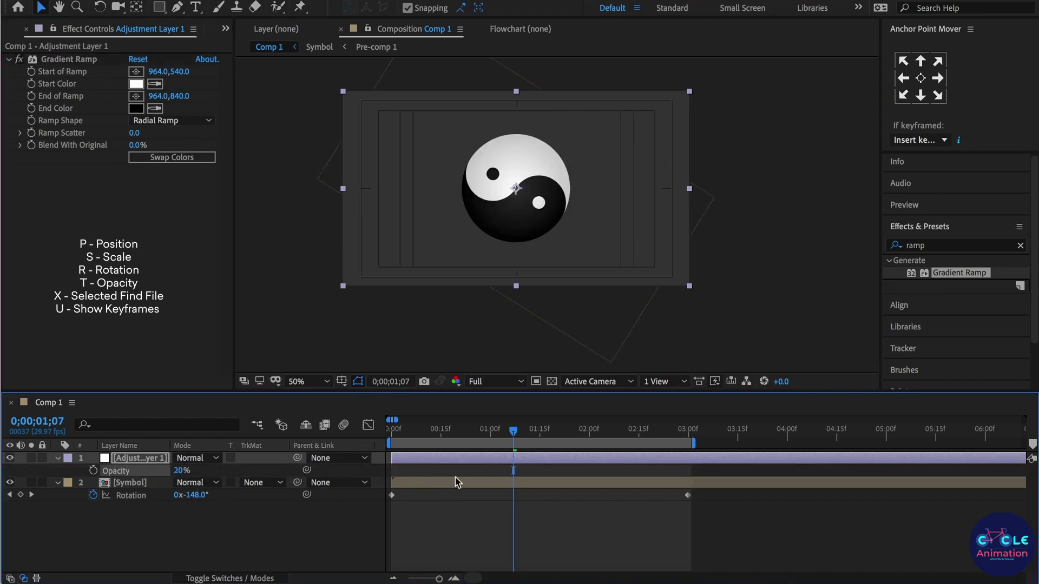
click(495, 564)
scroll(507, 221, up, 2)
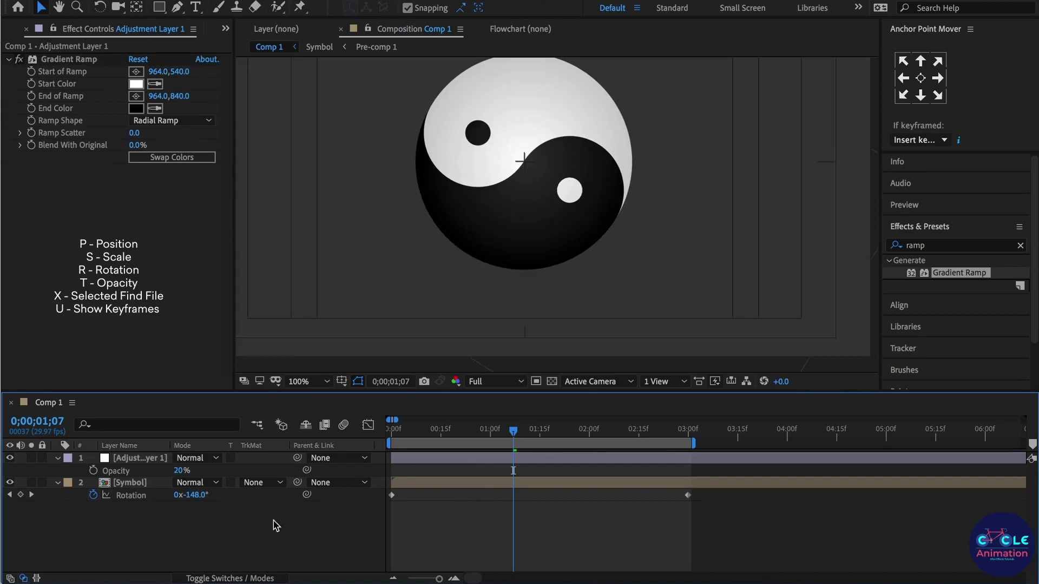
drag(404, 435, 348, 413)
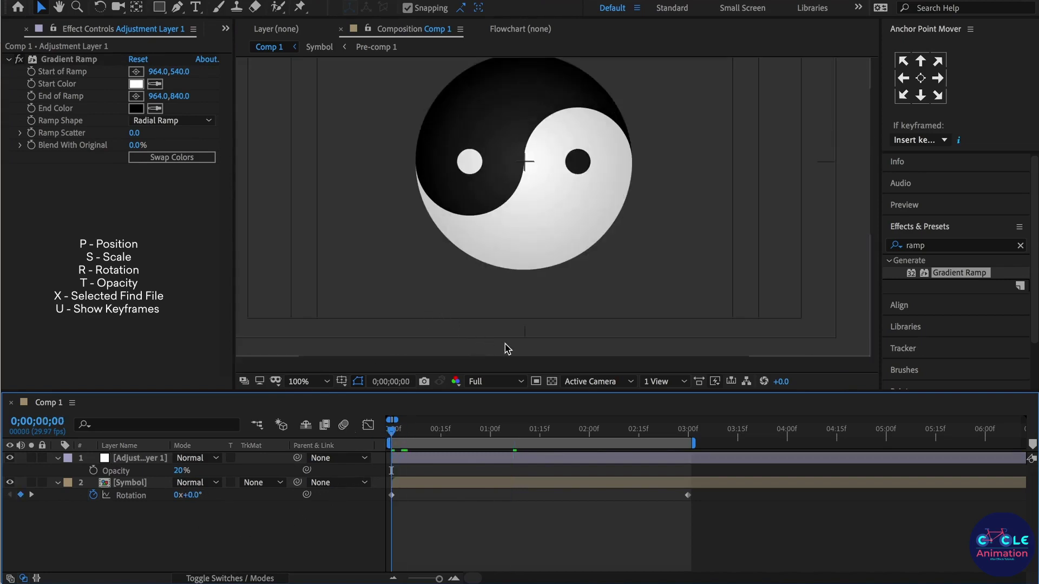
key(space)
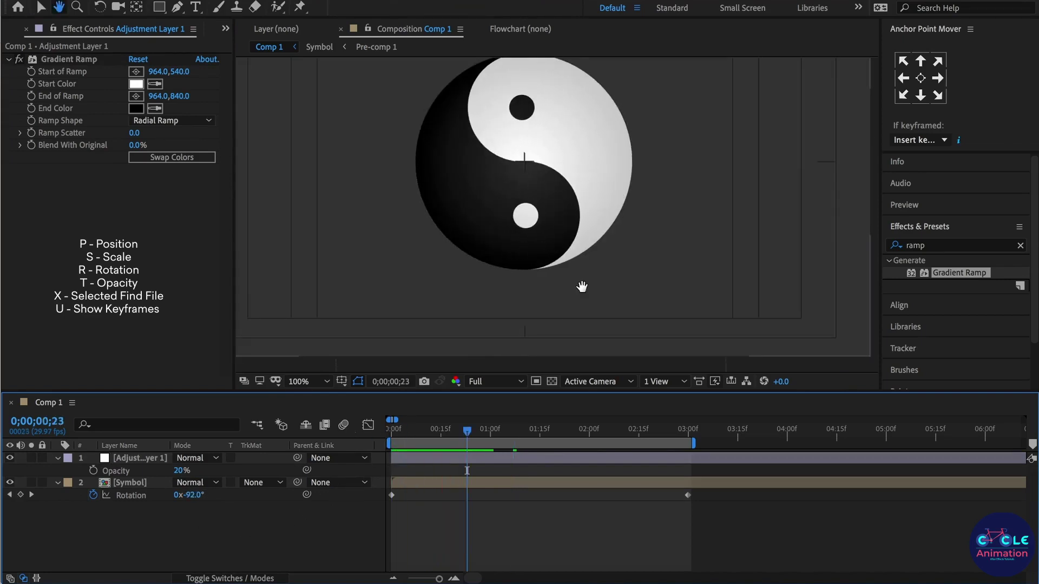
drag(575, 301, 565, 326)
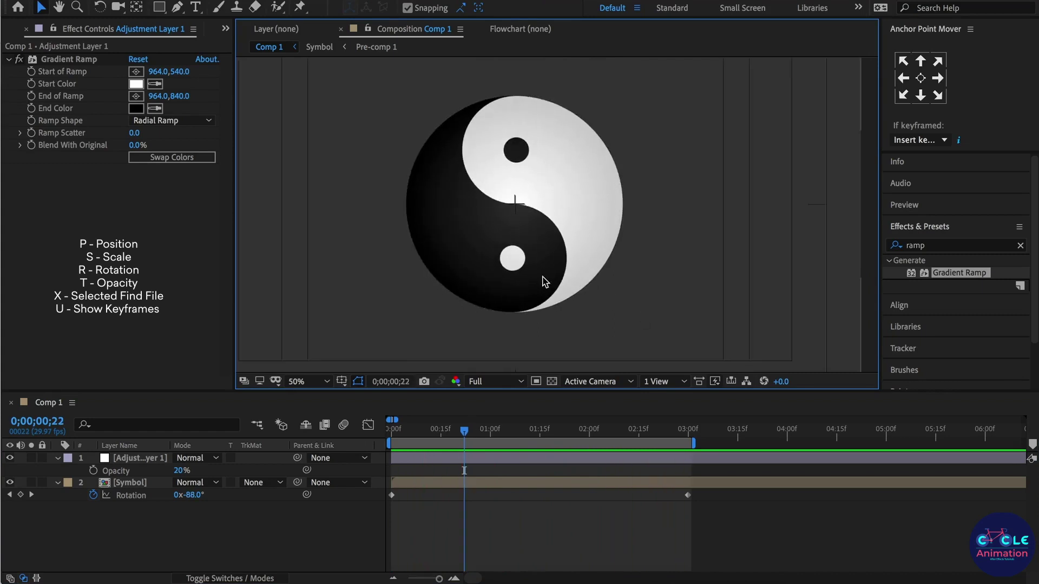
scroll(544, 279, down, 2)
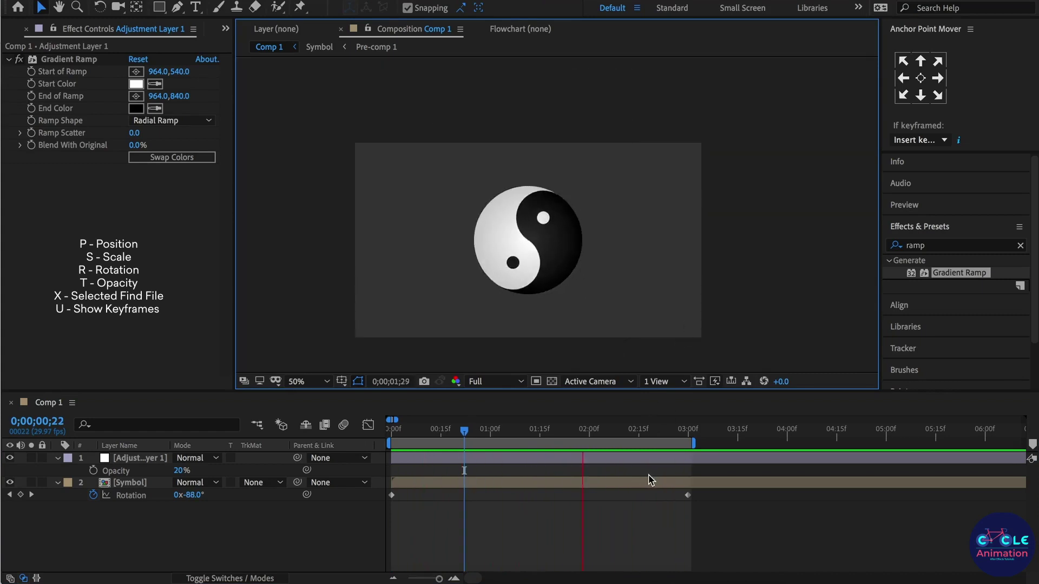